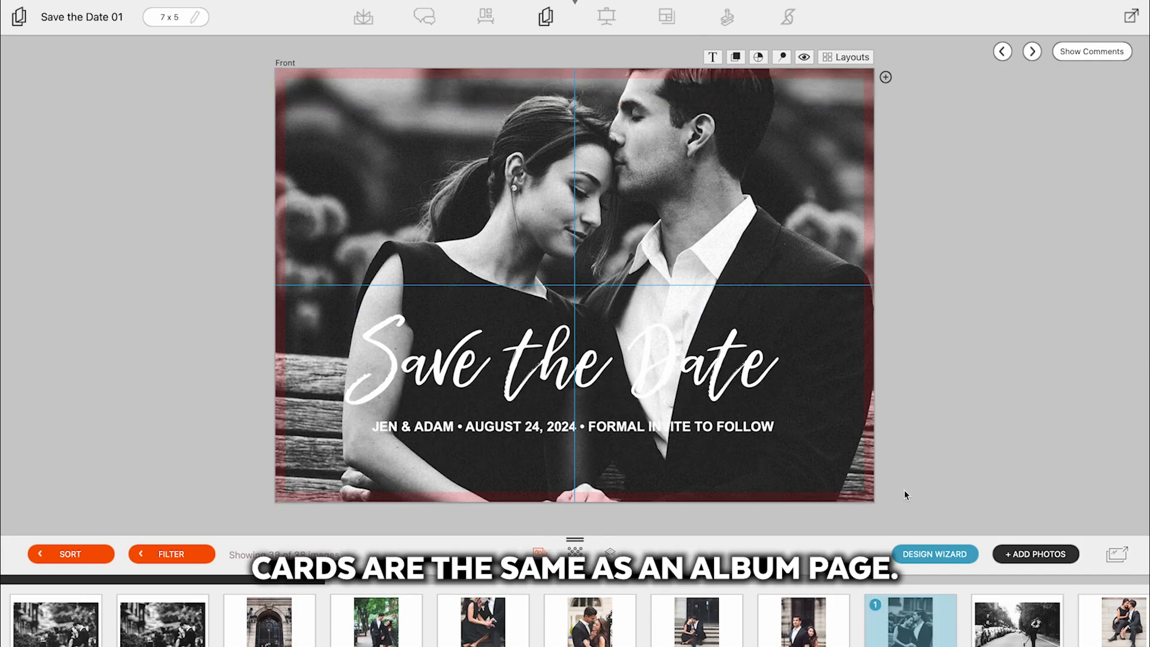
# Add the kissing-couple, street-dip and seated-couple photos to the card's photo area to build a four-photo collage.
pyautogui.click(867, 488)
pyautogui.moveTo(874, 501); pyautogui.dragTo(916, 533)
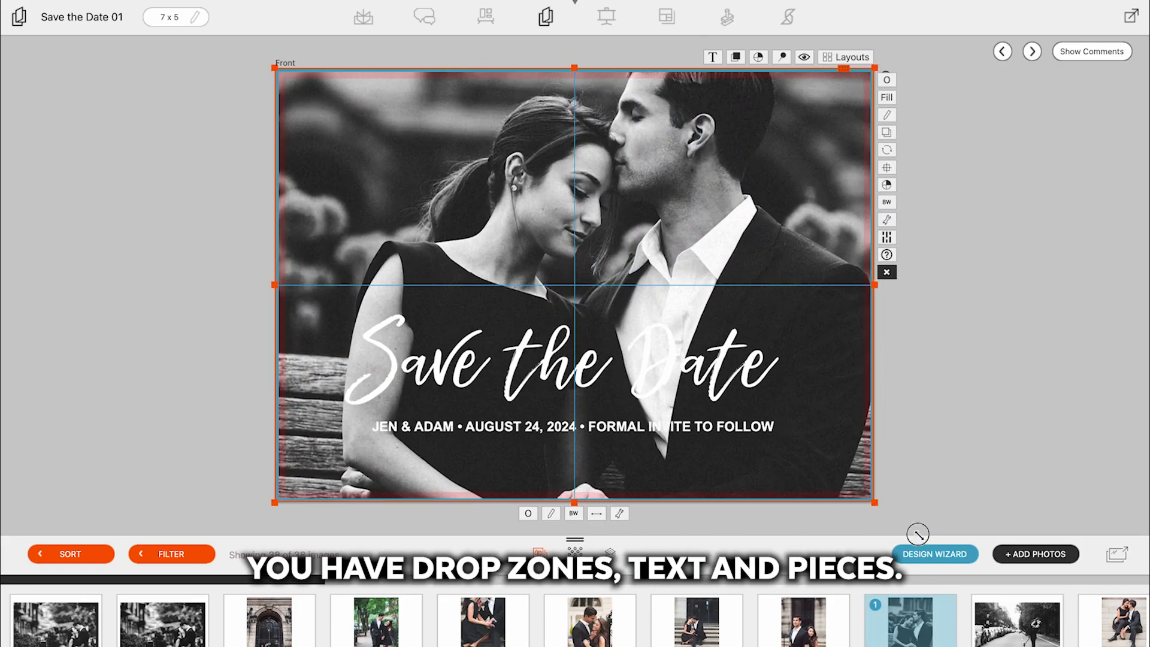
pyautogui.click(1028, 631)
pyautogui.keyDown('super'); pyautogui.click(159, 637); pyautogui.keyUp('super')
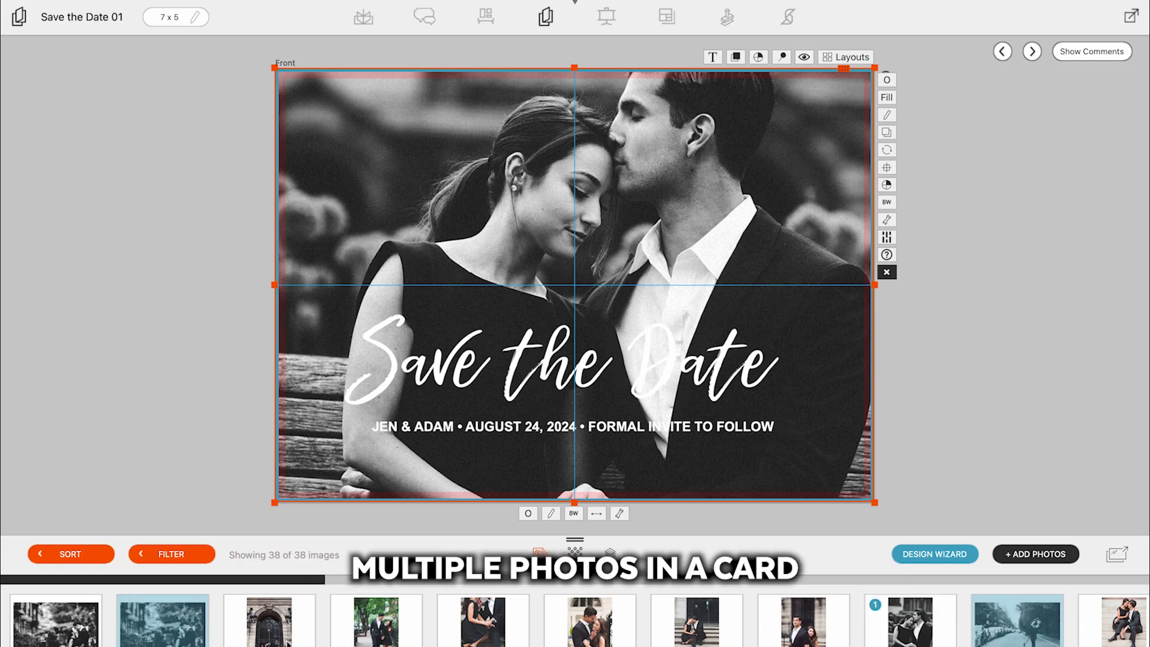
pyautogui.keyDown('super'); pyautogui.click(483, 623); pyautogui.keyUp('super')
pyautogui.moveTo(483, 622); pyautogui.dragTo(458, 289)
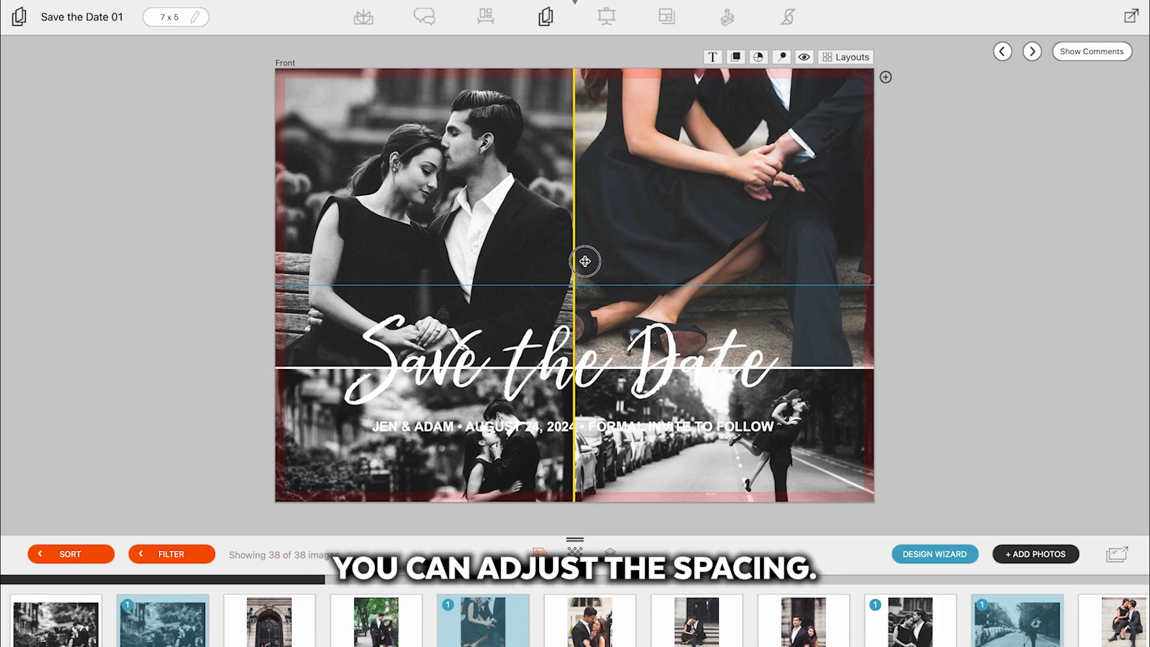
# Widen the collage's left column by shifting the divider between photos, and shrink the Save the Date overlay.
pyautogui.moveTo(584, 259); pyautogui.dragTo(611, 257)
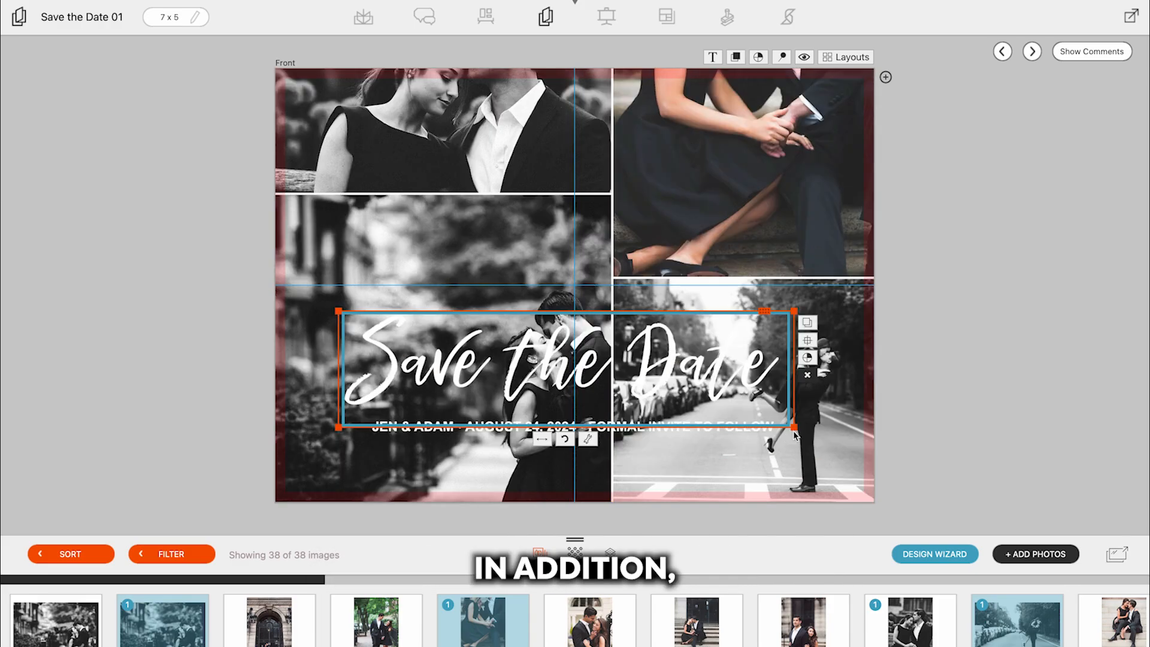
pyautogui.moveTo(782, 416); pyautogui.dragTo(711, 411)
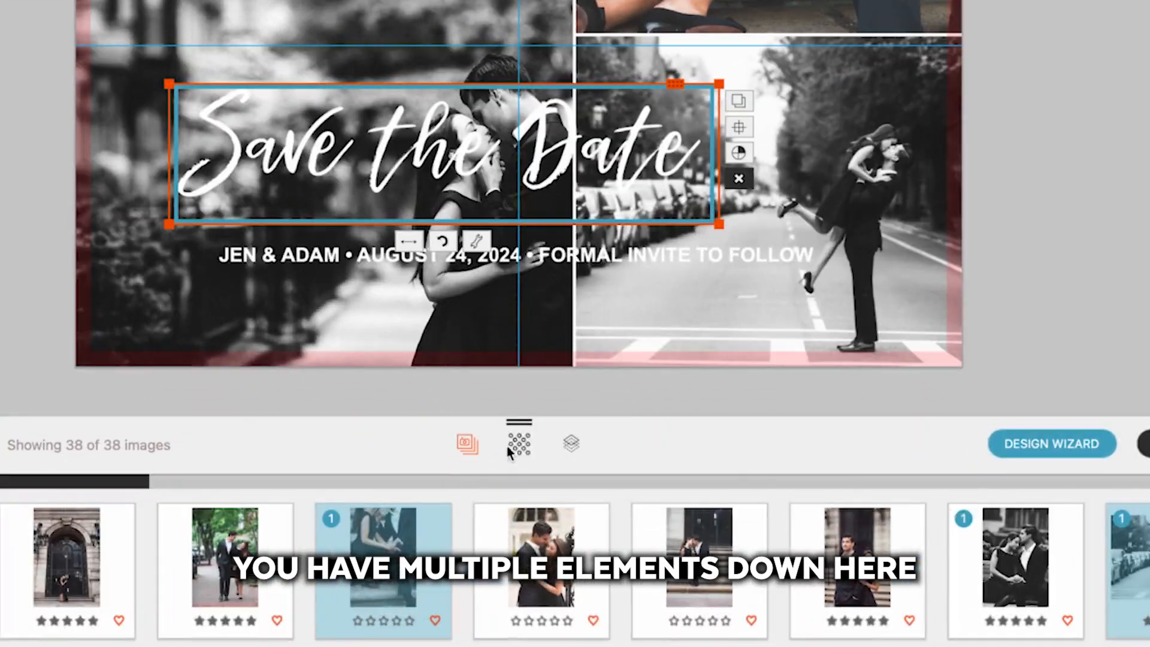
# Display the decorative PNG overlays in place of the photos and browse through the collection to its end.
pyautogui.click(575, 552)
pyautogui.click(576, 447)
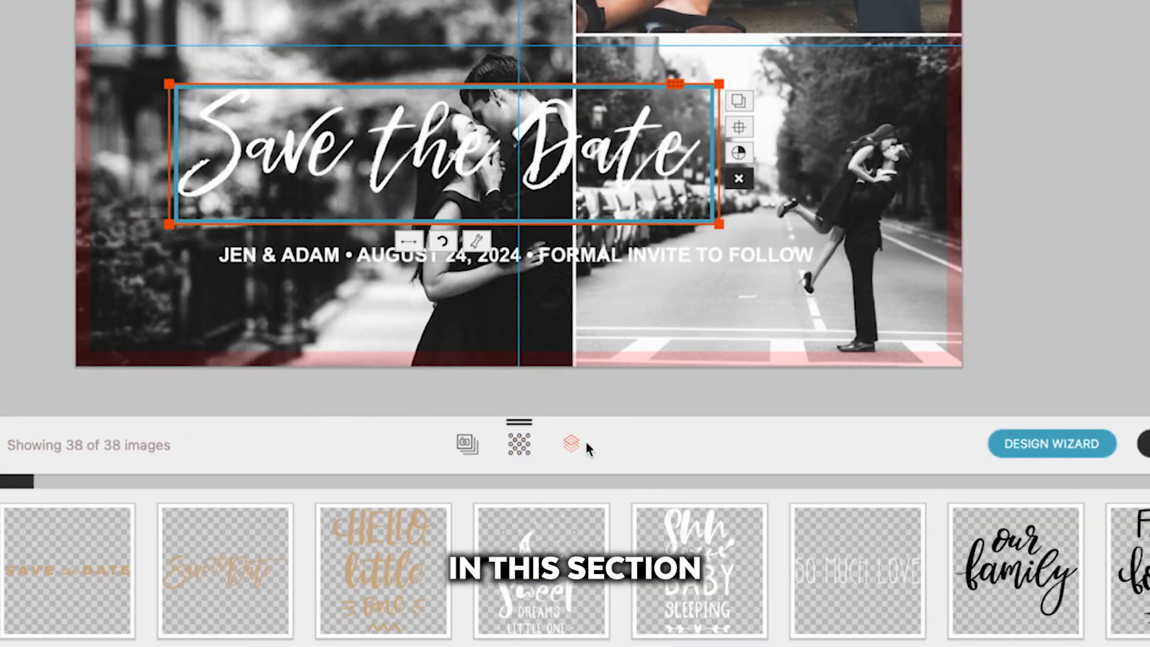
pyautogui.hscroll(10, 386, 580)
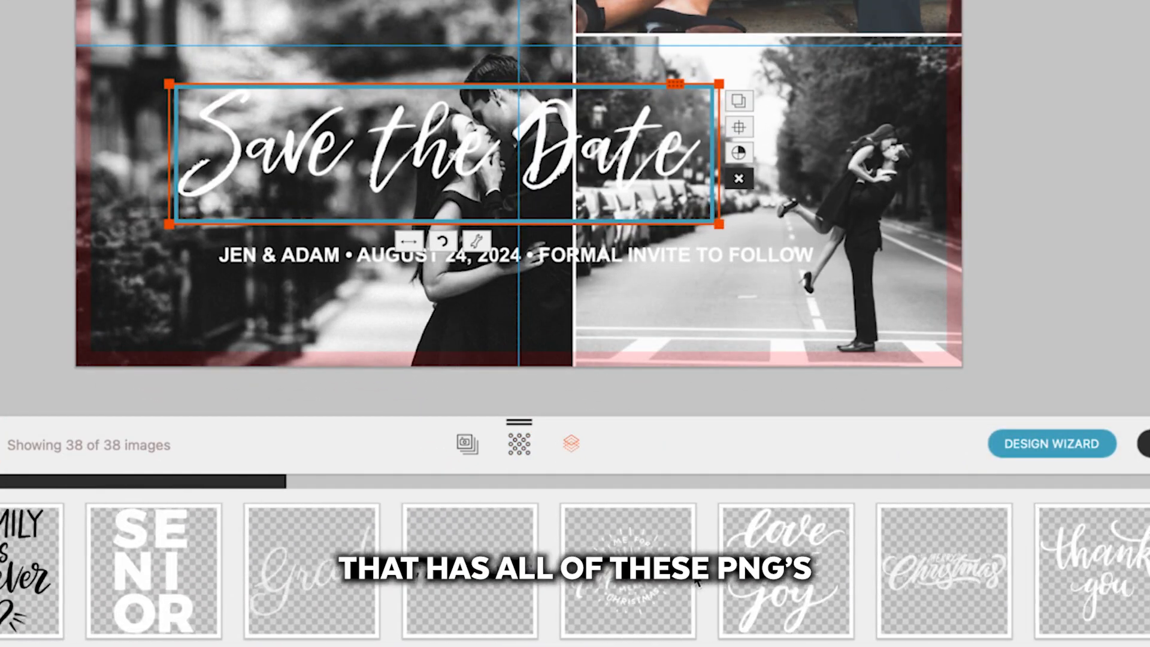
pyautogui.hscroll(20, 696, 580)
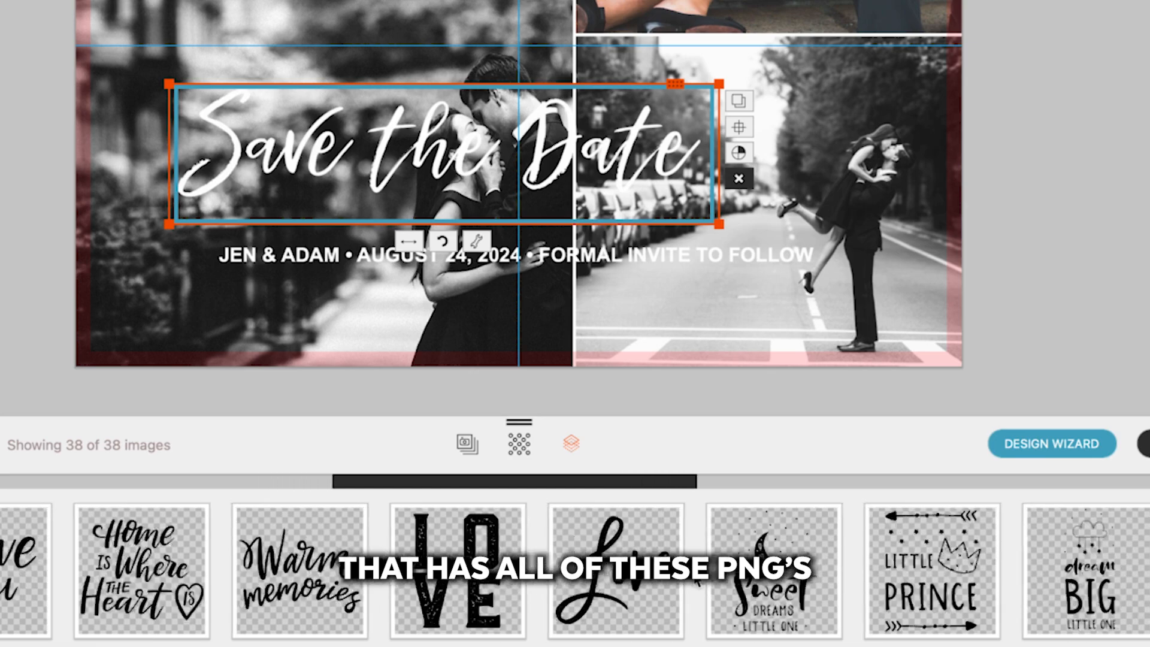
pyautogui.hscroll(15, 694, 576)
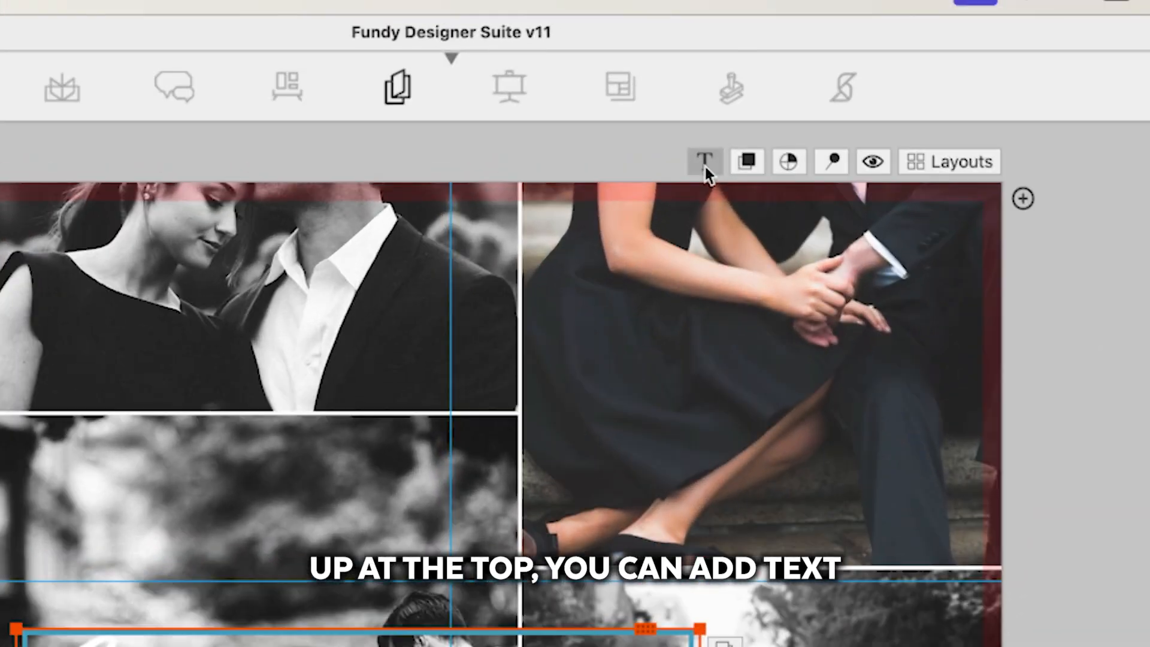
# Add a black color block along the card's bottom edge and place the Save the Date overlay in front of it.
pyautogui.click(746, 161)
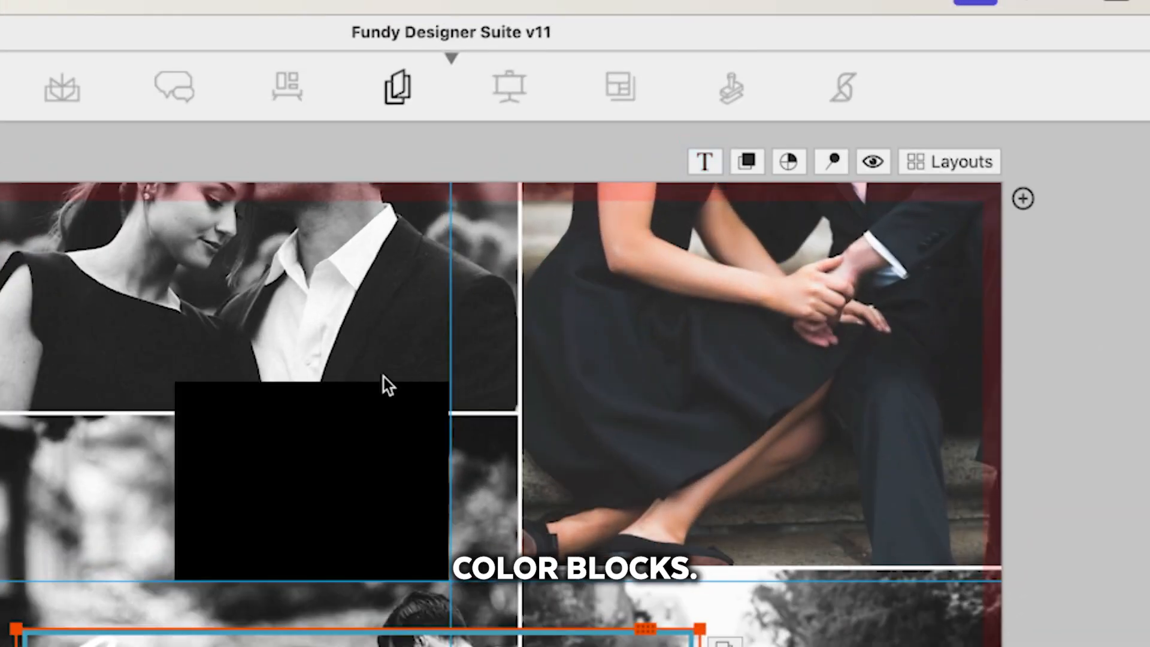
pyautogui.moveTo(572, 175); pyautogui.dragTo(910, 414)
pyautogui.click(680, 310)
pyautogui.moveTo(680, 309); pyautogui.dragTo(694, 382)
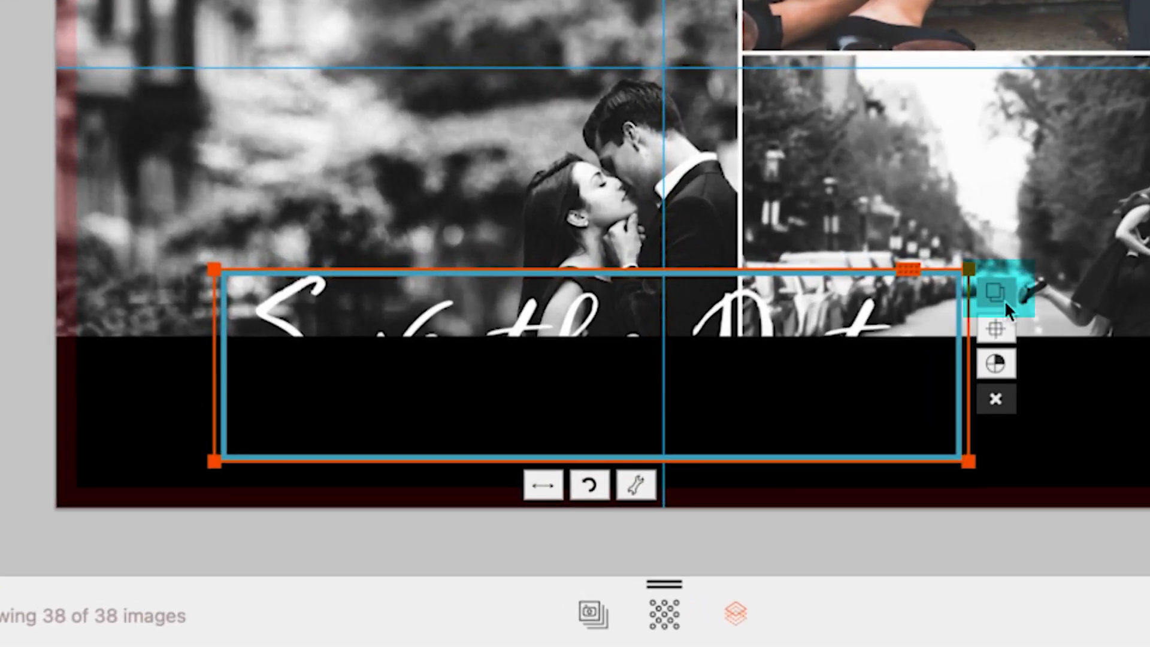
pyautogui.click(1004, 300)
pyautogui.click(919, 391)
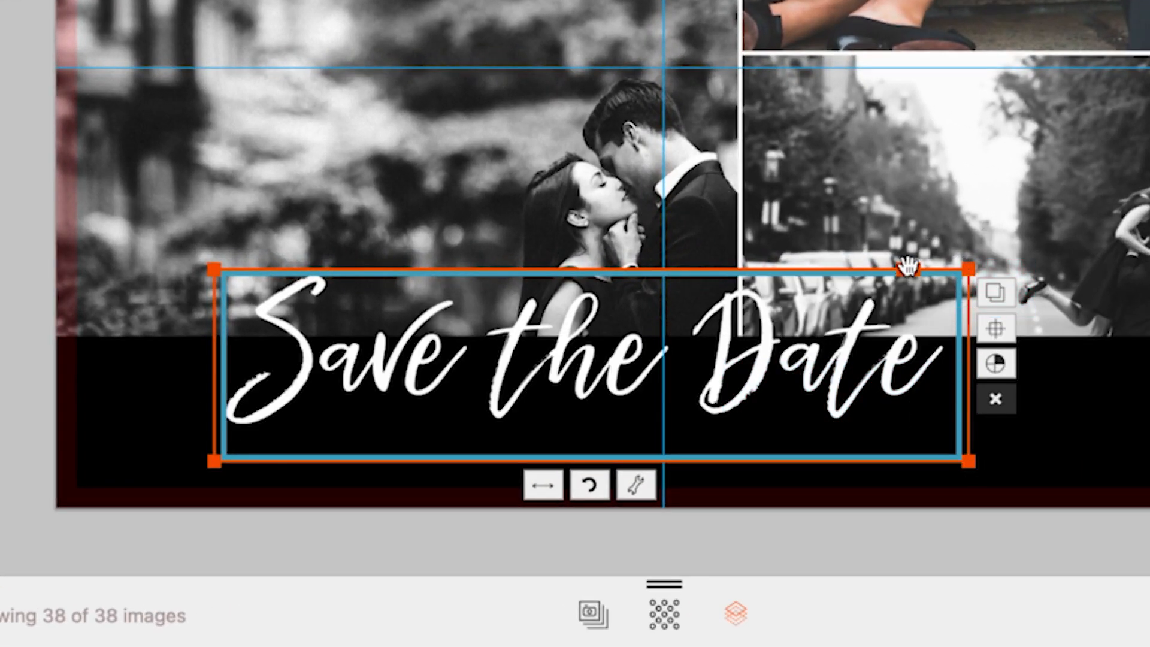
pyautogui.moveTo(908, 267); pyautogui.dragTo(783, 323)
pyautogui.click(1003, 407)
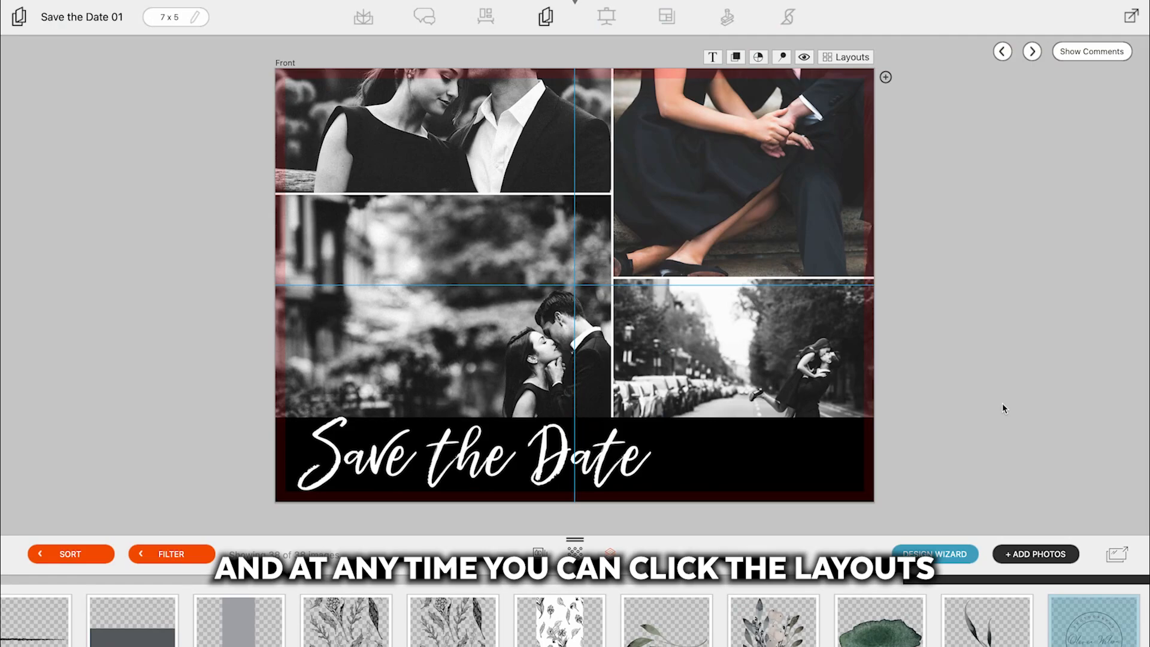
# Filter the card designs to the Save the Date category and apply the Save the Date 09 design.
pyautogui.click(845, 57)
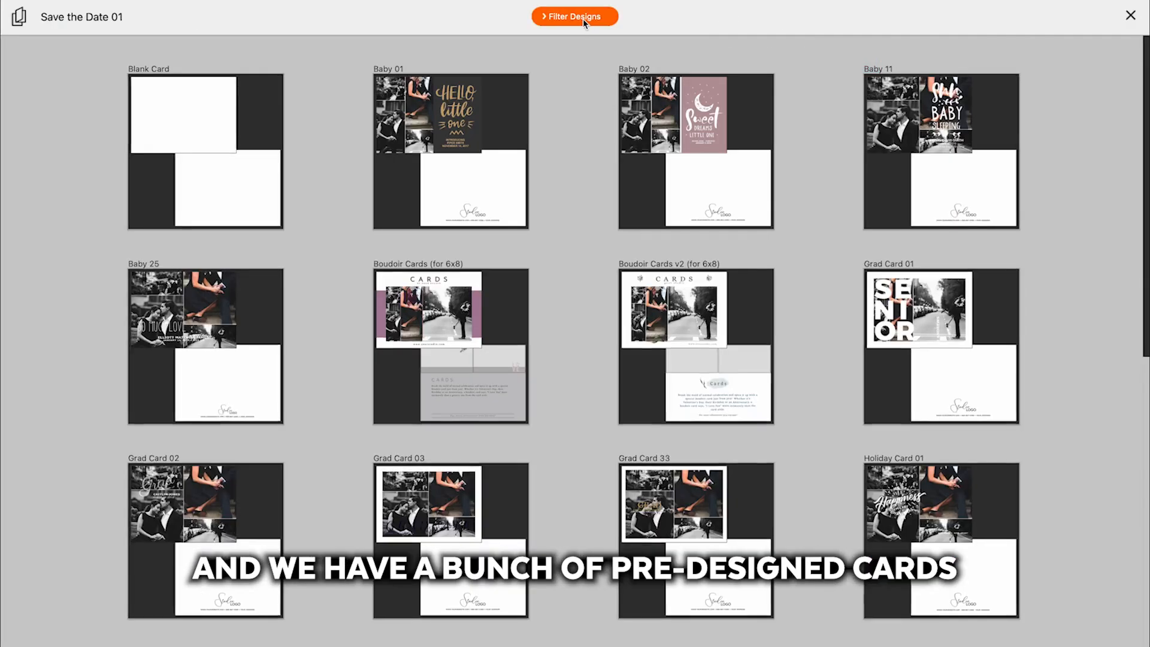
pyautogui.click(575, 16)
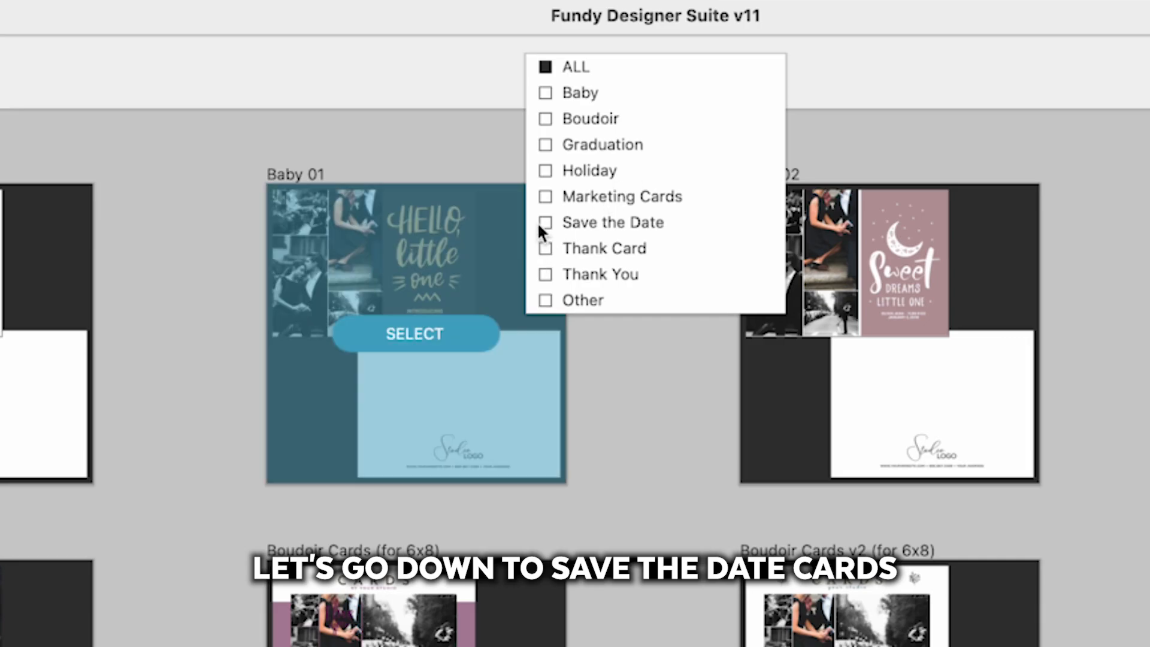
pyautogui.click(545, 222)
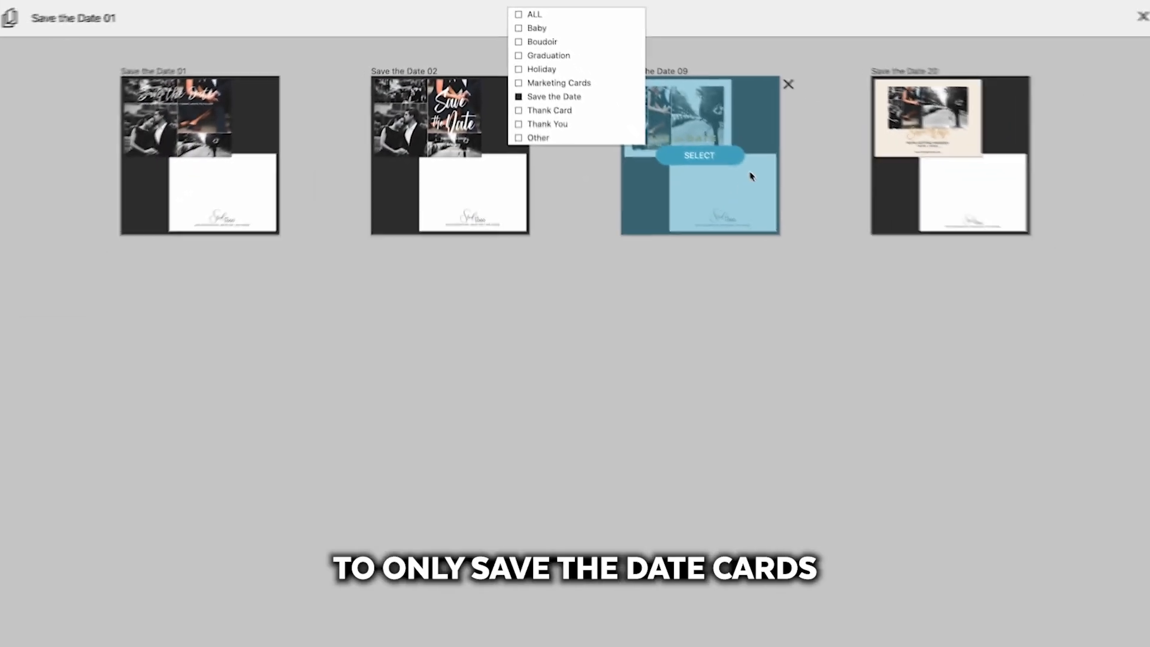
pyautogui.click(710, 157)
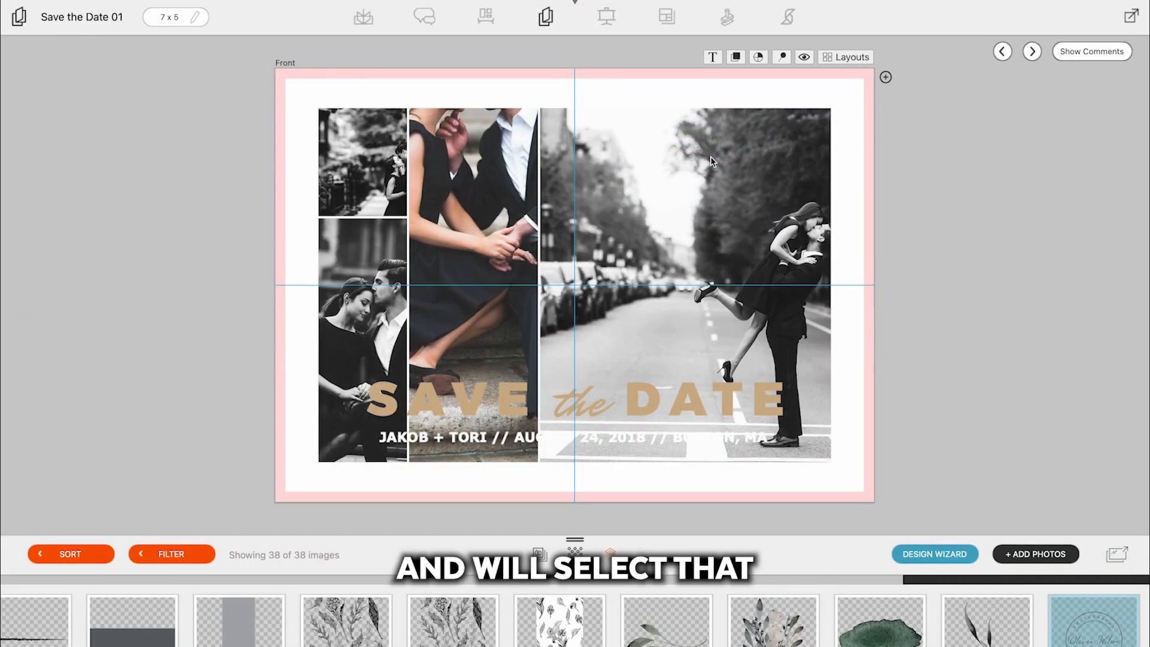
# Remove the color photo from the collage and recolor the names-and-date text with gold sampled from the Save the Date heading.
pyautogui.moveTo(461, 185); pyautogui.dragTo(490, 200)
pyautogui.click(635, 442)
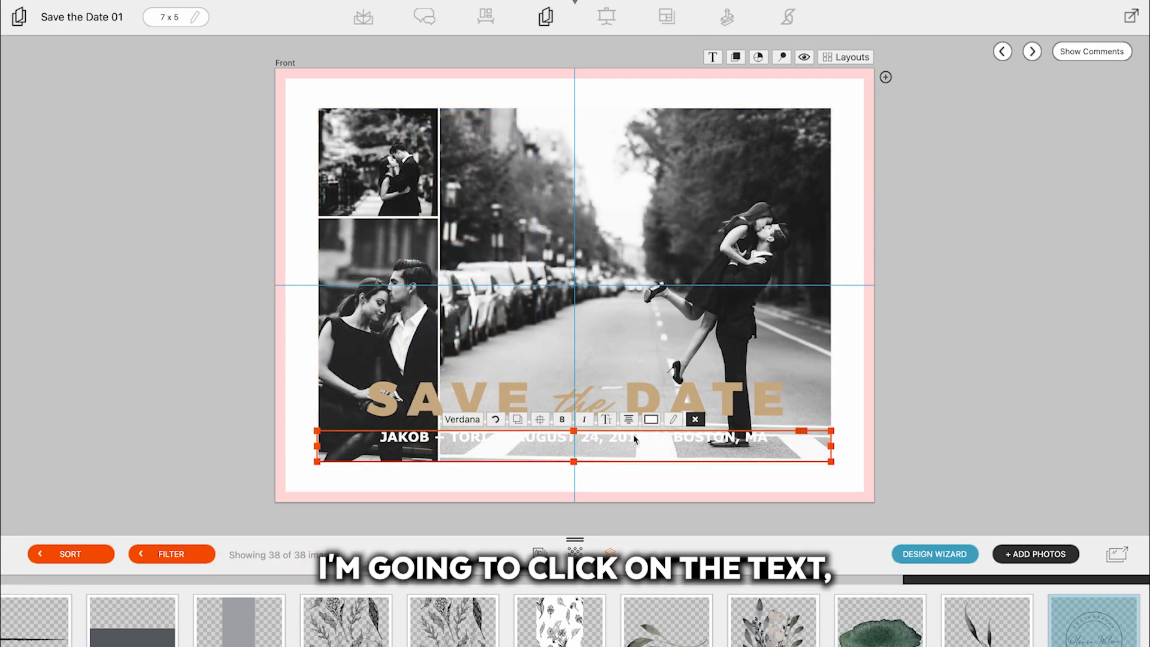
pyautogui.click(651, 420)
pyautogui.click(123, 606)
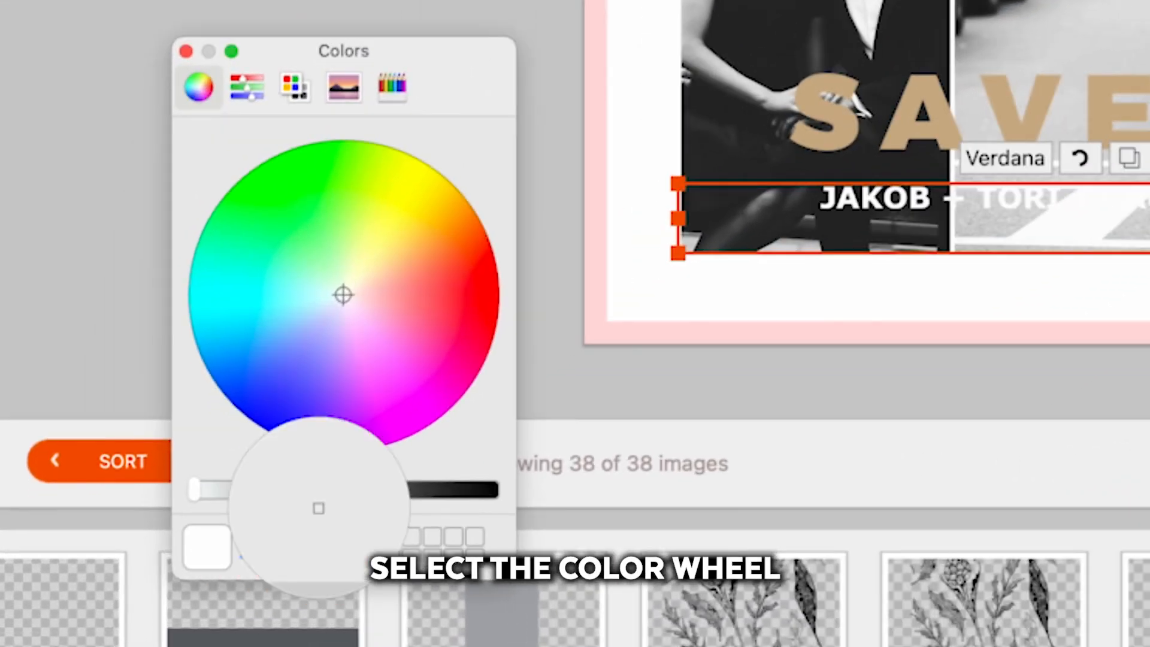
pyautogui.click(673, 181)
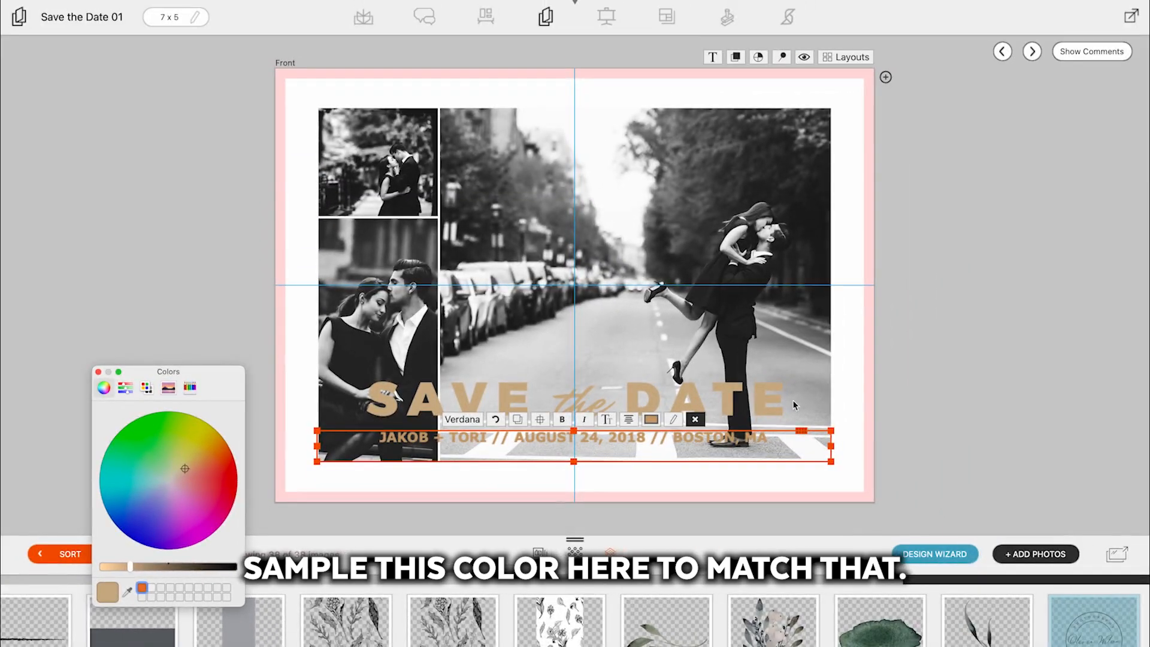
pyautogui.click(922, 414)
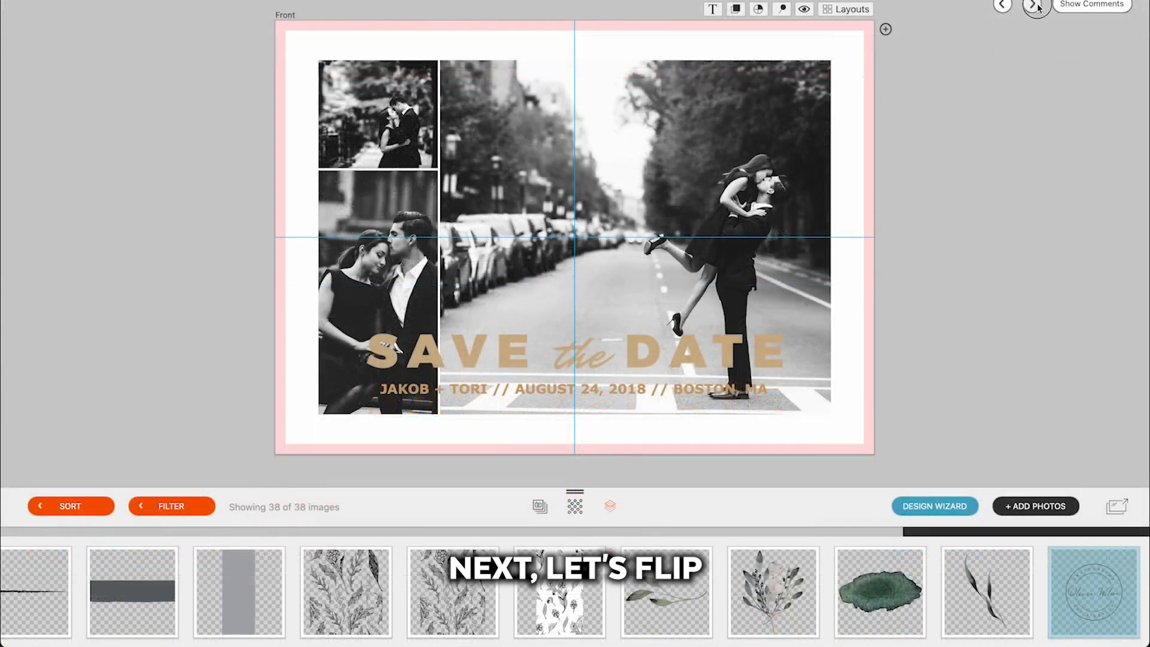
# Replace the studio logo on the card's back with the circular photography logo at the card's center, and open the contact line for editing.
pyautogui.click(1034, 6)
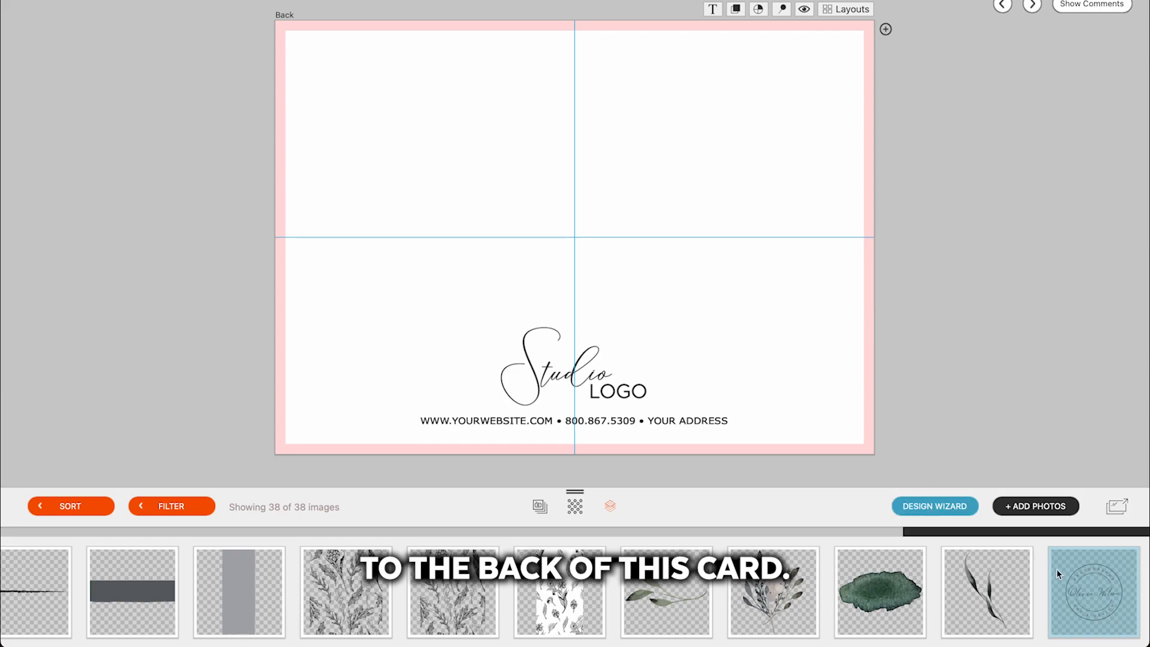
pyautogui.moveTo(1092, 580); pyautogui.dragTo(608, 389)
pyautogui.click(632, 286)
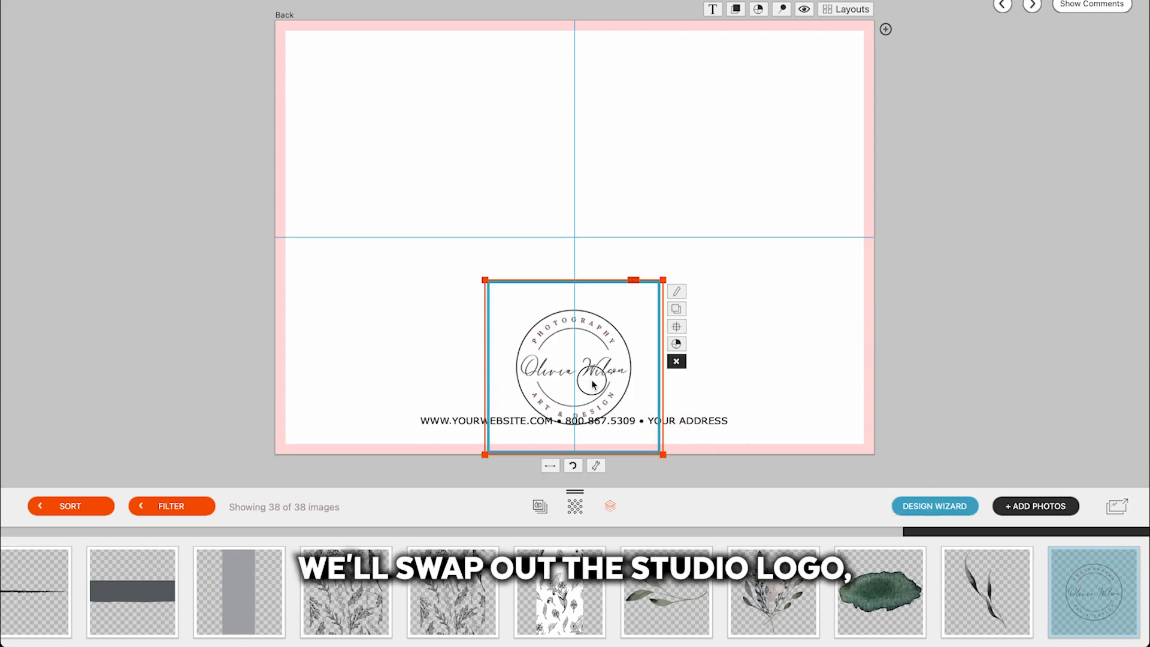
pyautogui.moveTo(636, 280); pyautogui.dragTo(634, 154)
pyautogui.click(660, 422)
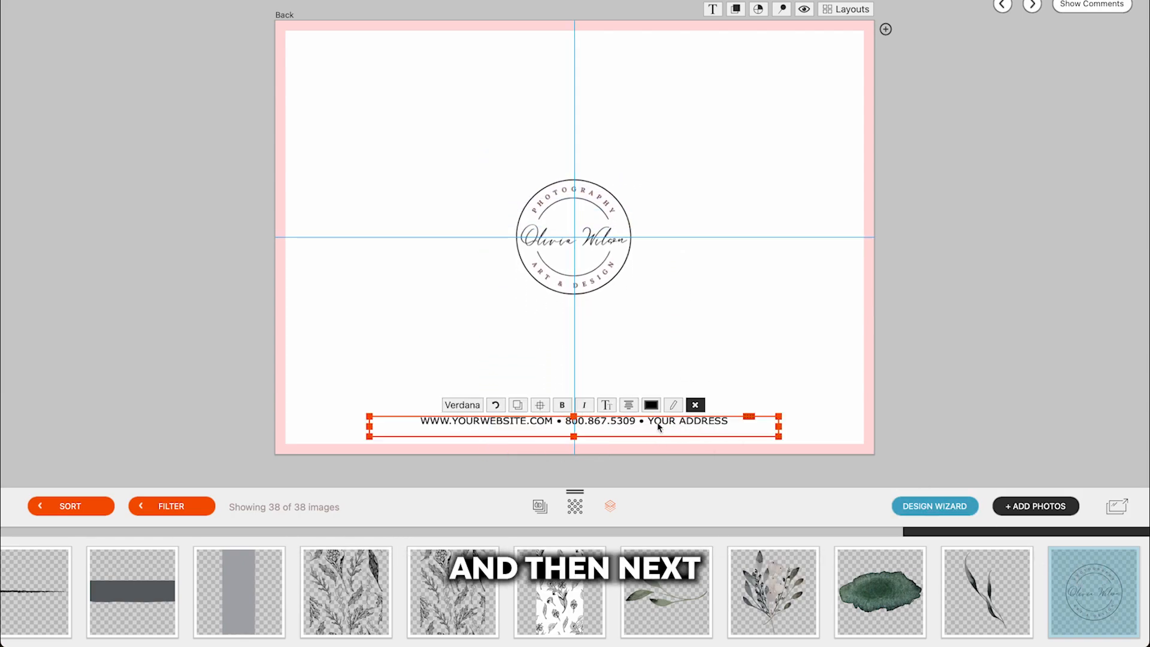
pyautogui.doubleClick(620, 429)
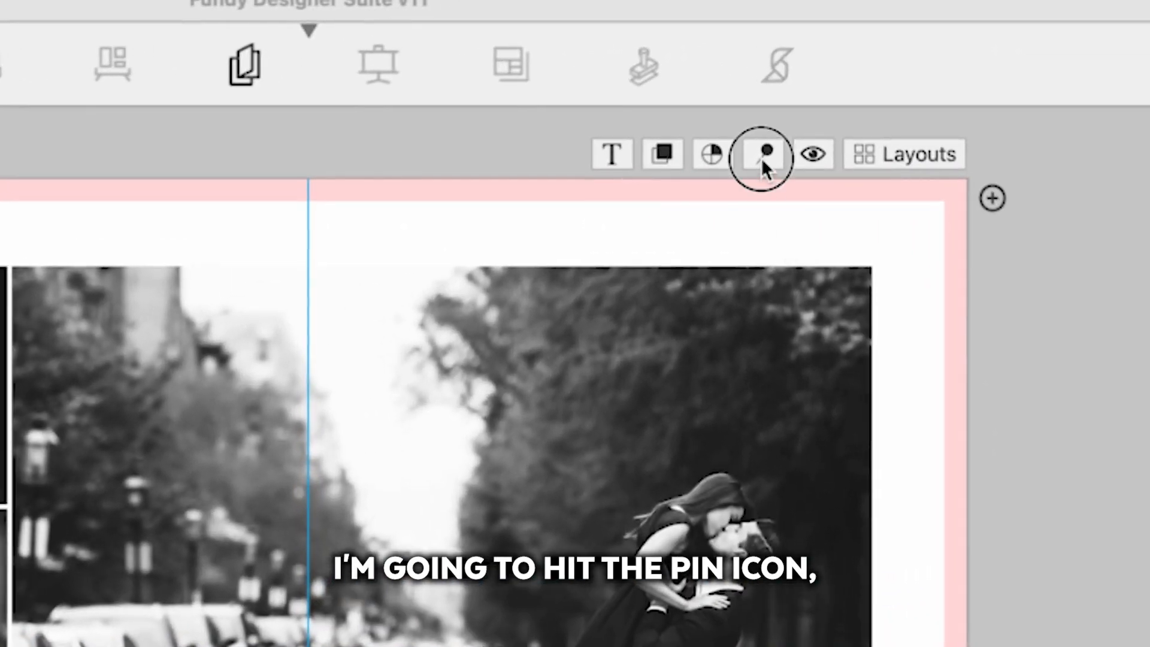
# Save the card as a design set named My Save the Date 01 with the tag My Save-the-Date Designs.
pyautogui.click(781, 56)
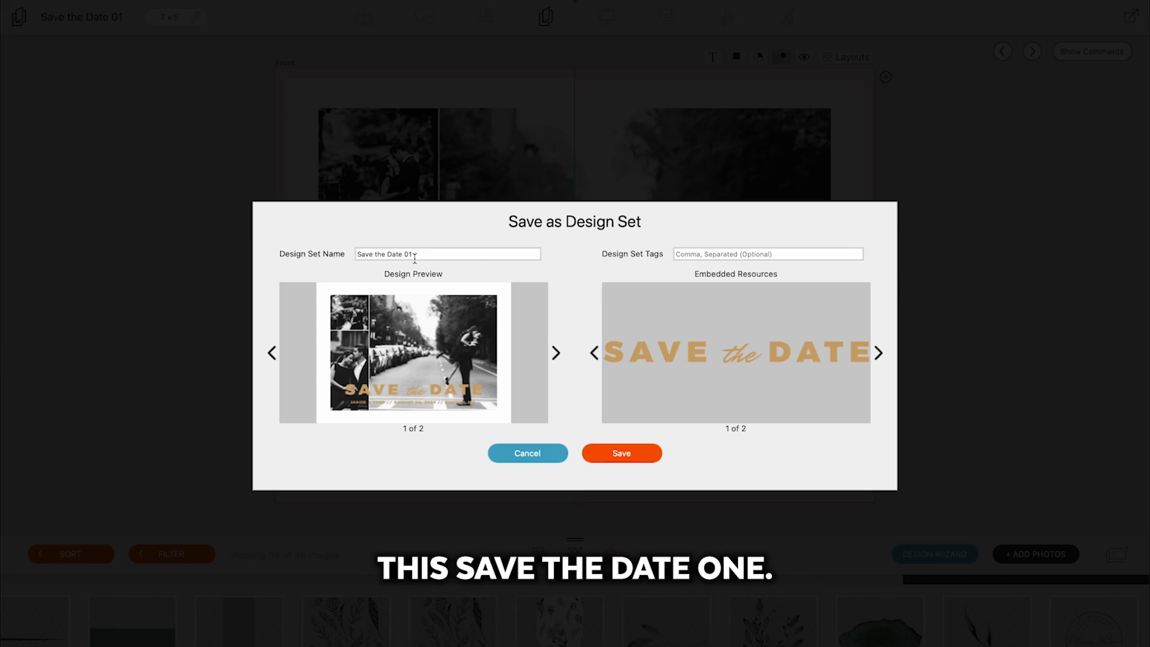
pyautogui.click(357, 254)
pyautogui.write('My')
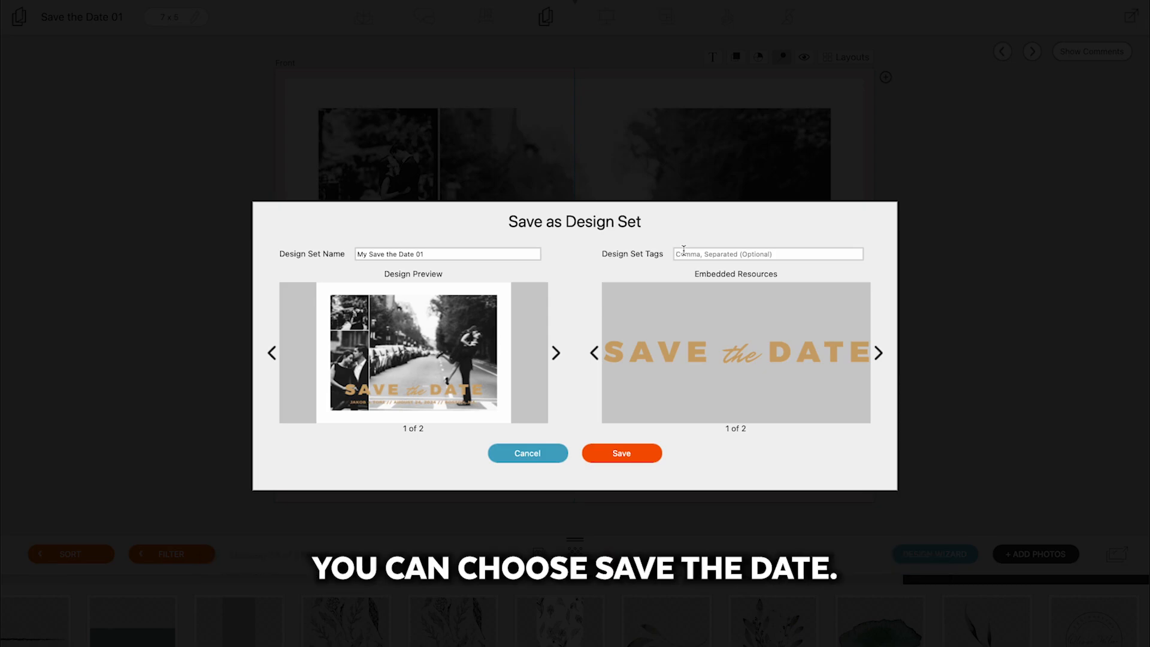
pyautogui.write('My S')
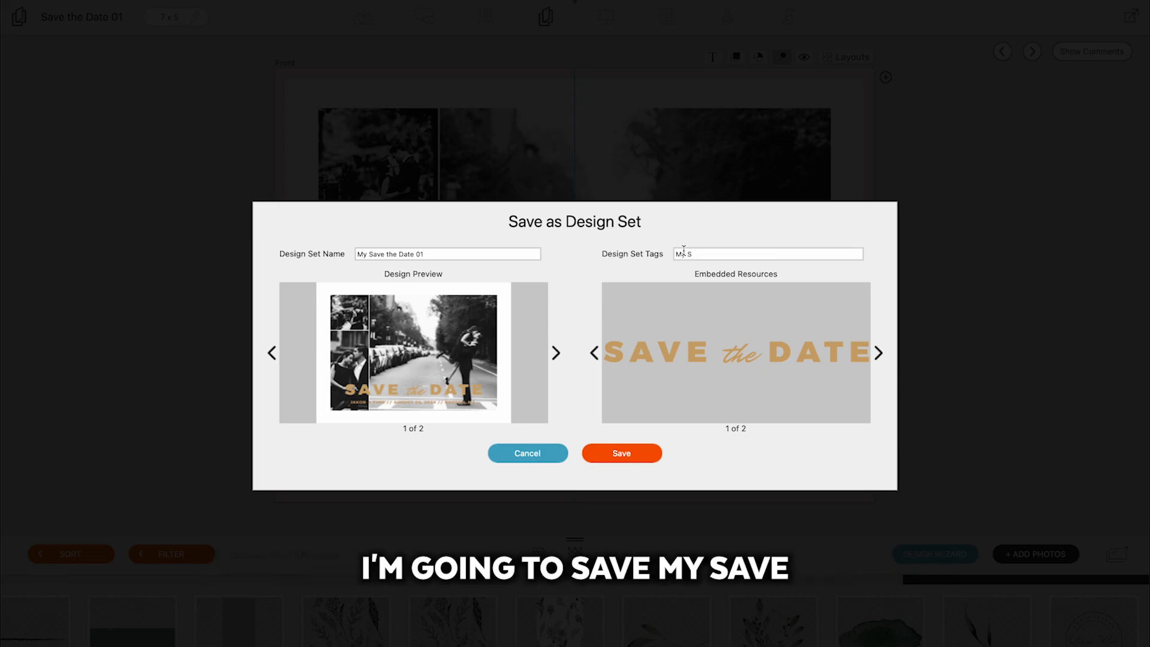
pyautogui.write('ave-')
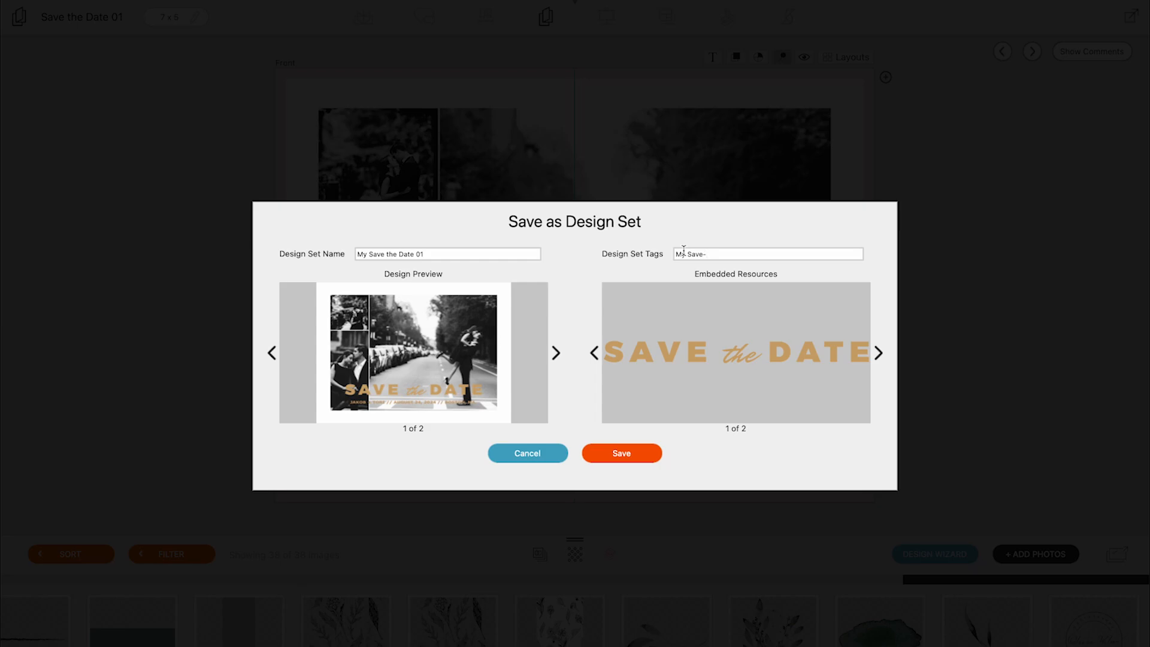
pyautogui.write('the-Date')
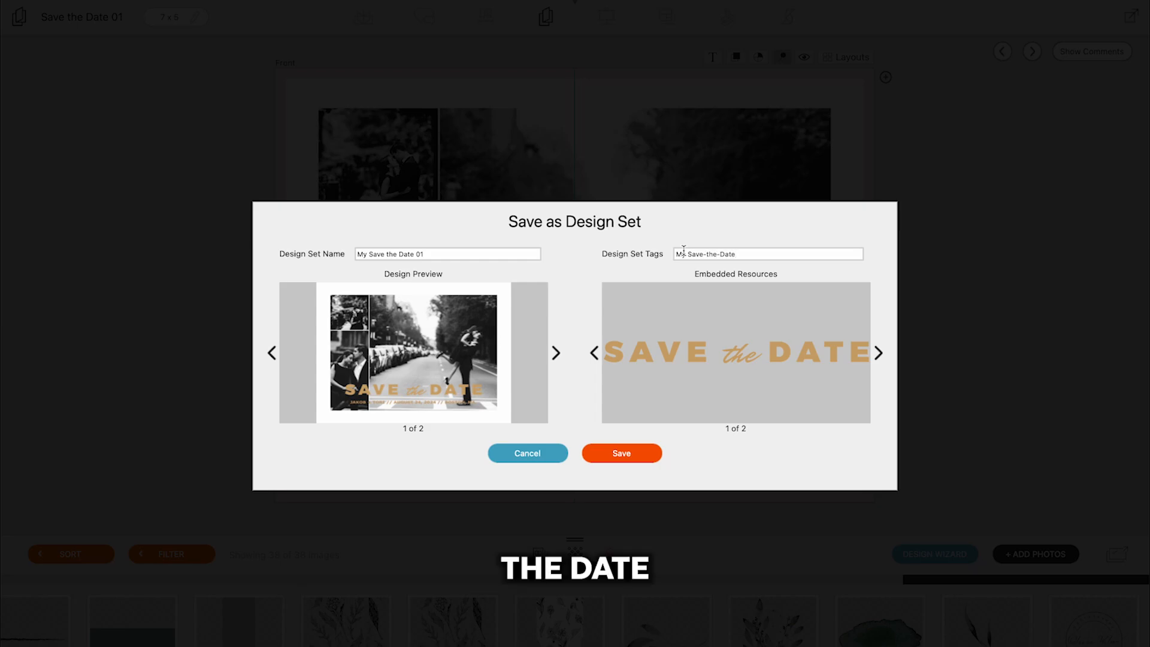
pyautogui.write(' Desi')
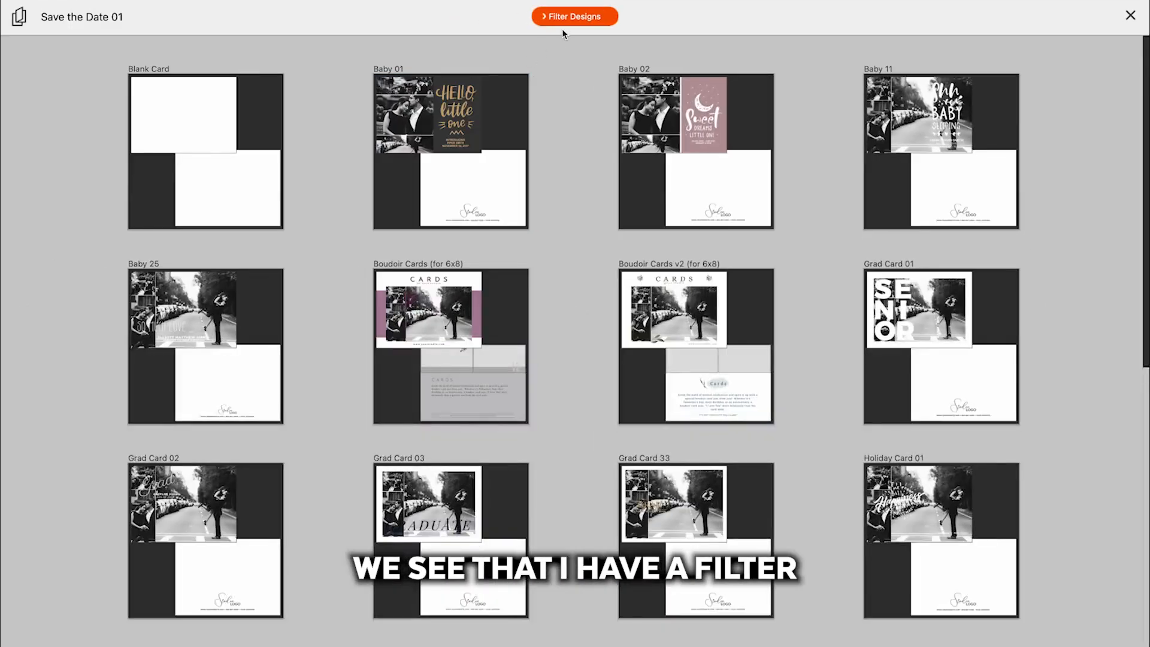
# Check the saved card by filtering the card designs to My Save-the-Date Designs, and return to the card.
pyautogui.click(141, 119)
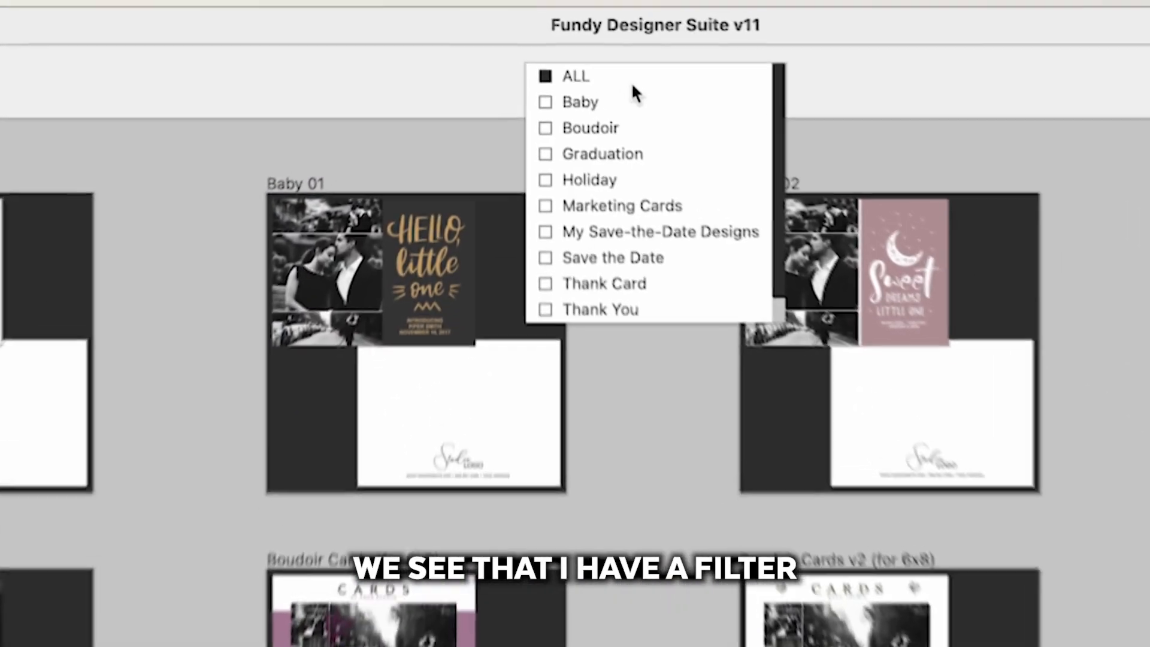
pyautogui.click(545, 239)
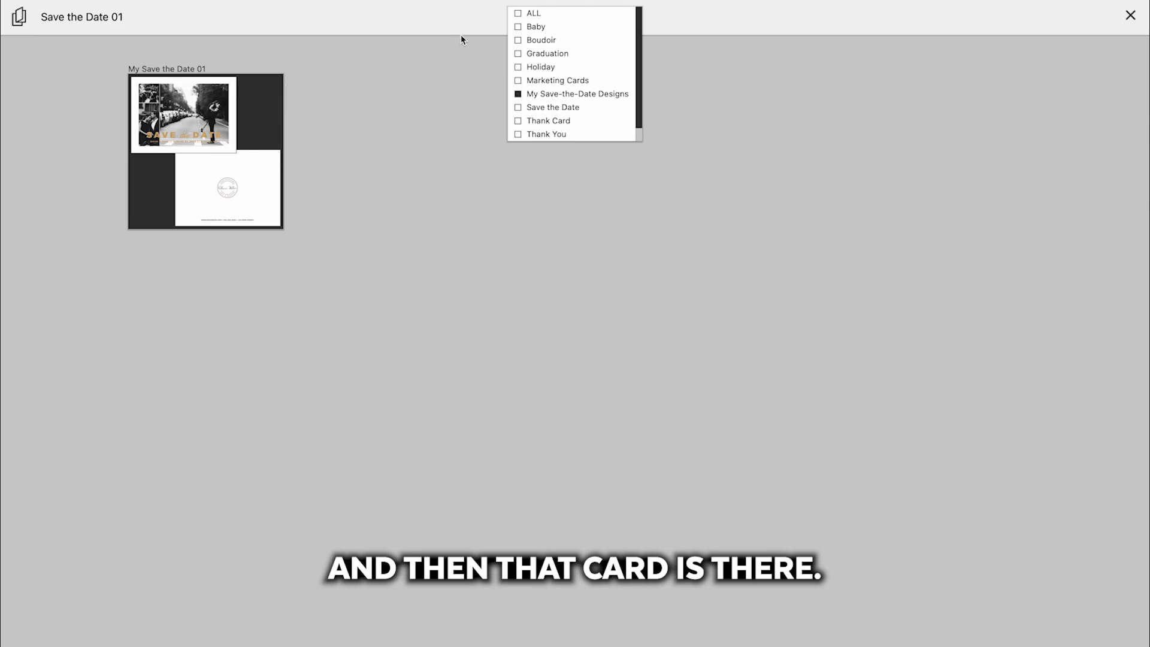
pyautogui.click(1130, 15)
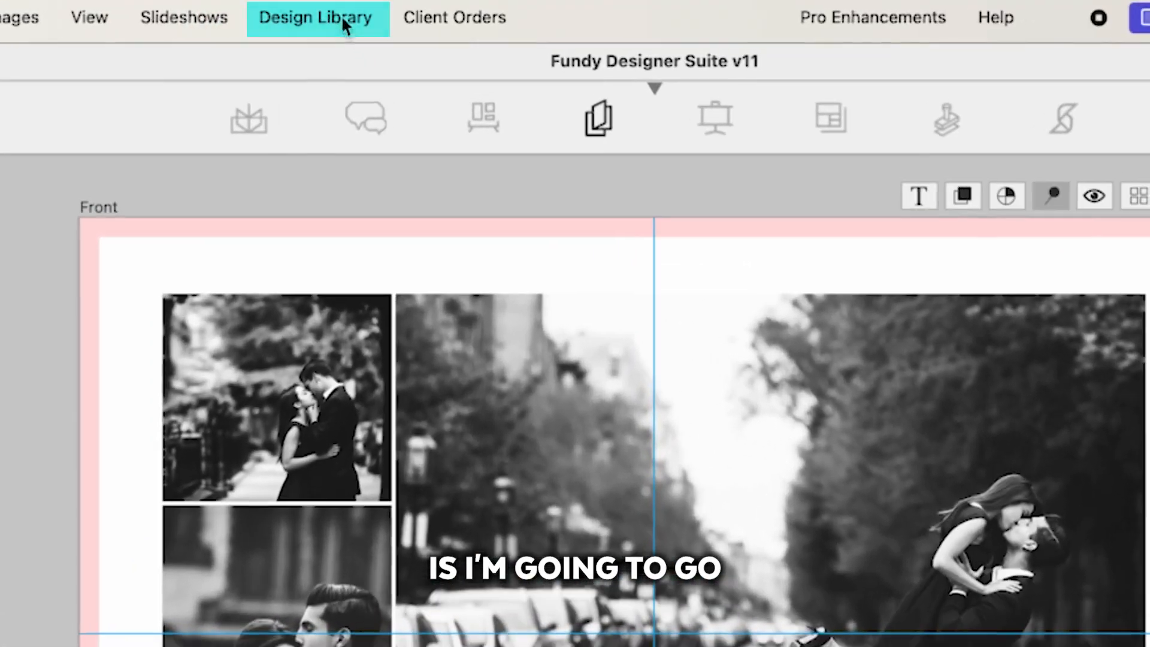
# Open the downloadable card designs and filter them to the Save the Date type.
pyautogui.click(407, 13)
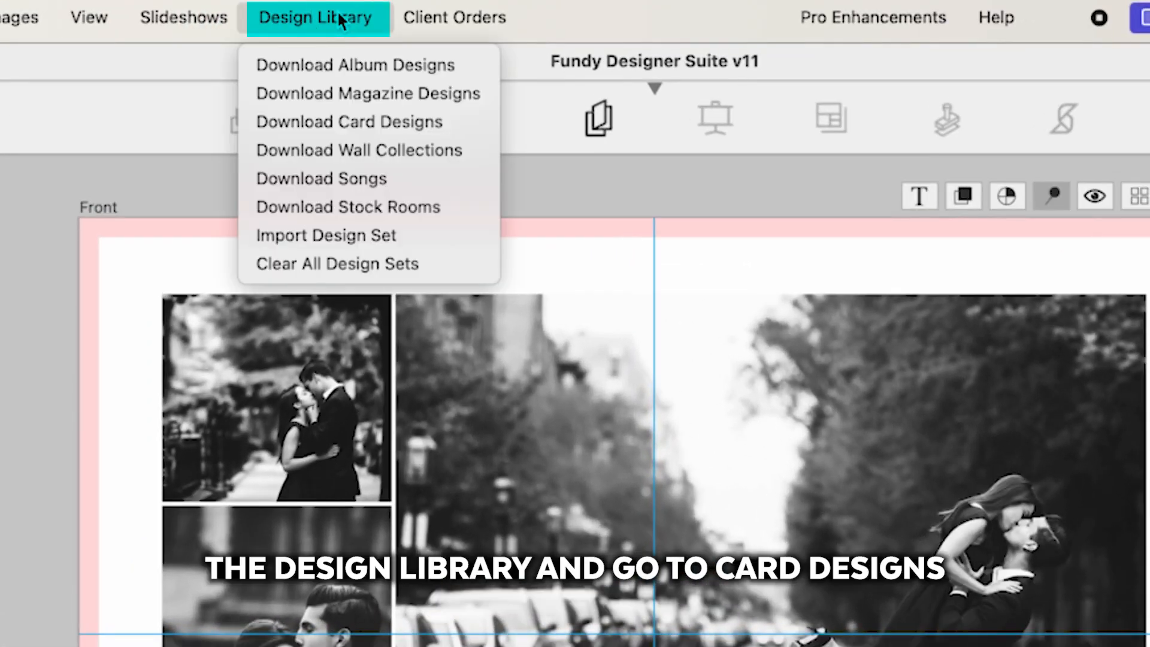
pyautogui.click(333, 120)
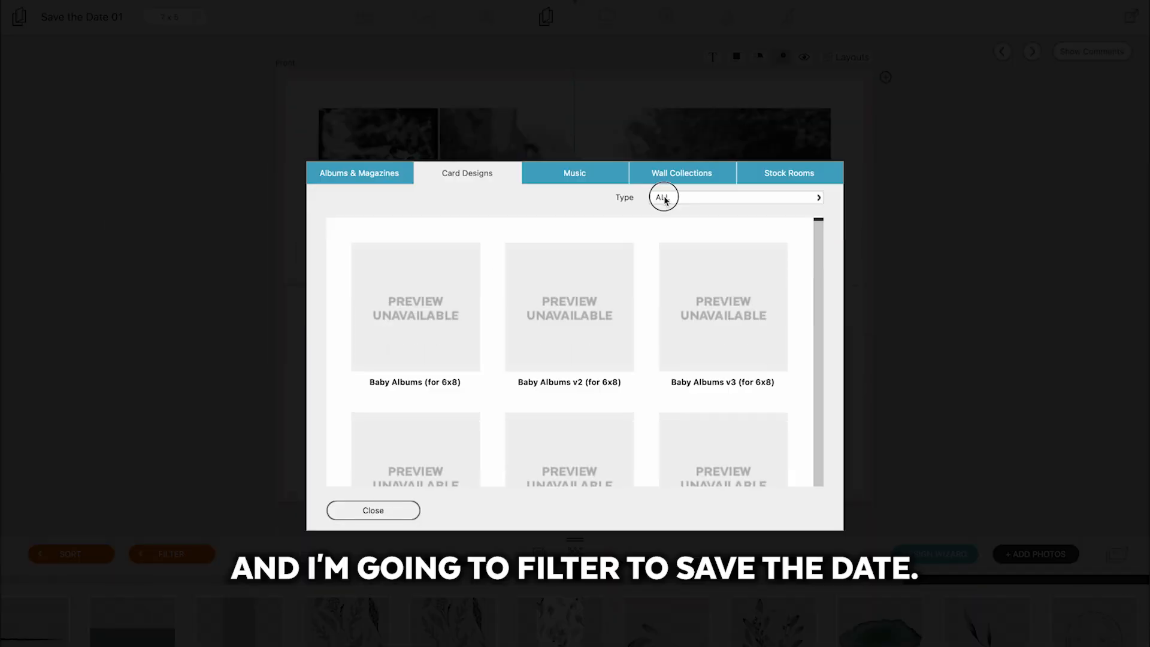
pyautogui.click(664, 200)
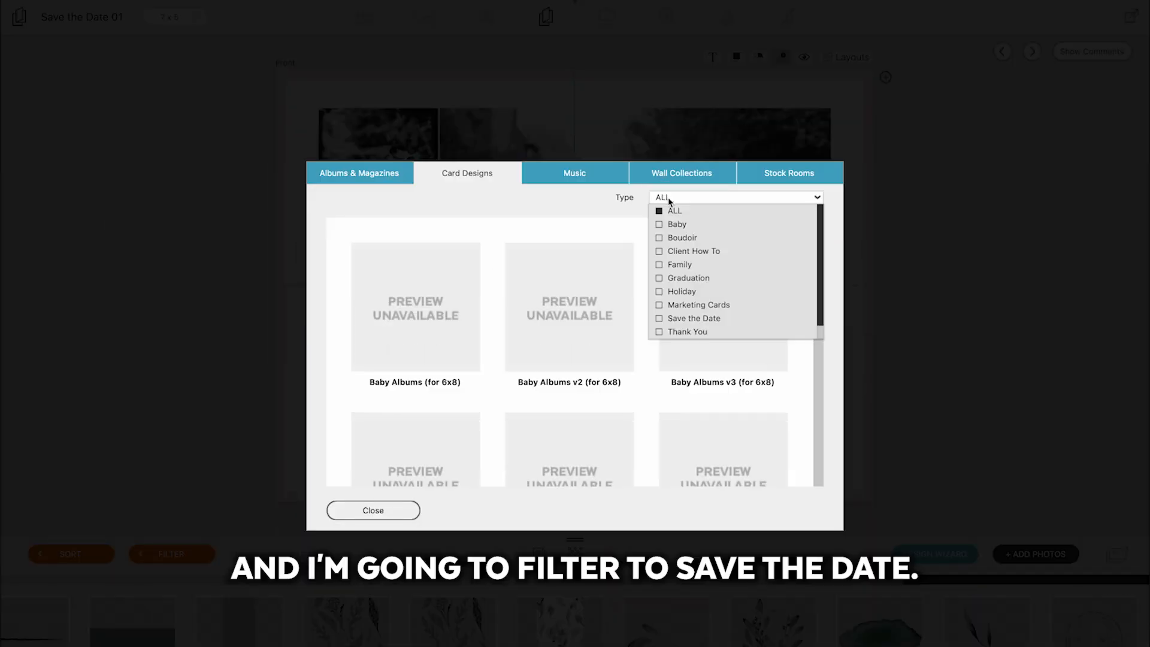
pyautogui.click(659, 320)
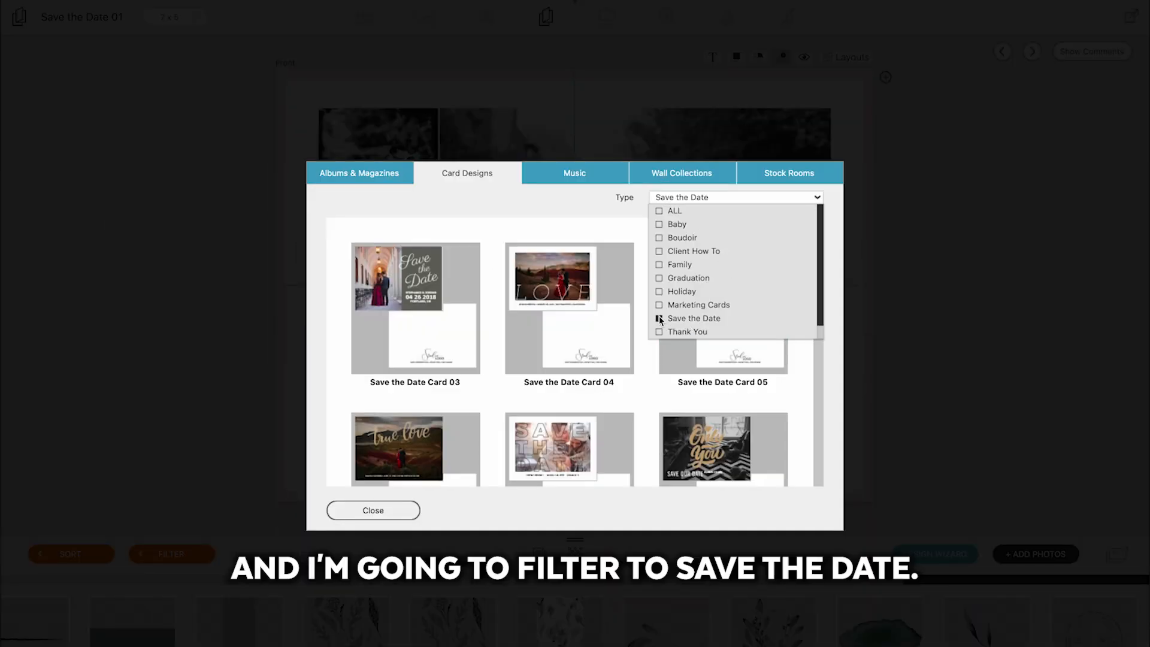
pyautogui.click(532, 199)
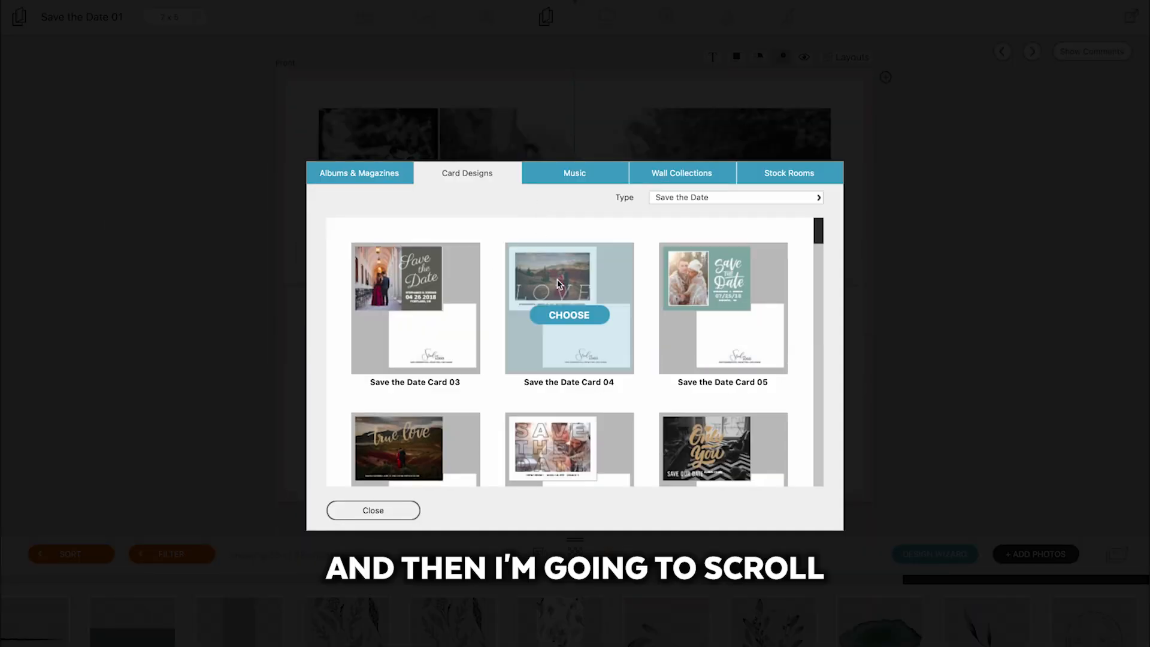
# Download the preferred Save the Date designs, including Save the Date Card 03 and Card 07.
pyautogui.click(422, 318)
pyautogui.scroll(-1, 431, 321)
pyautogui.scroll(-3, 432, 322)
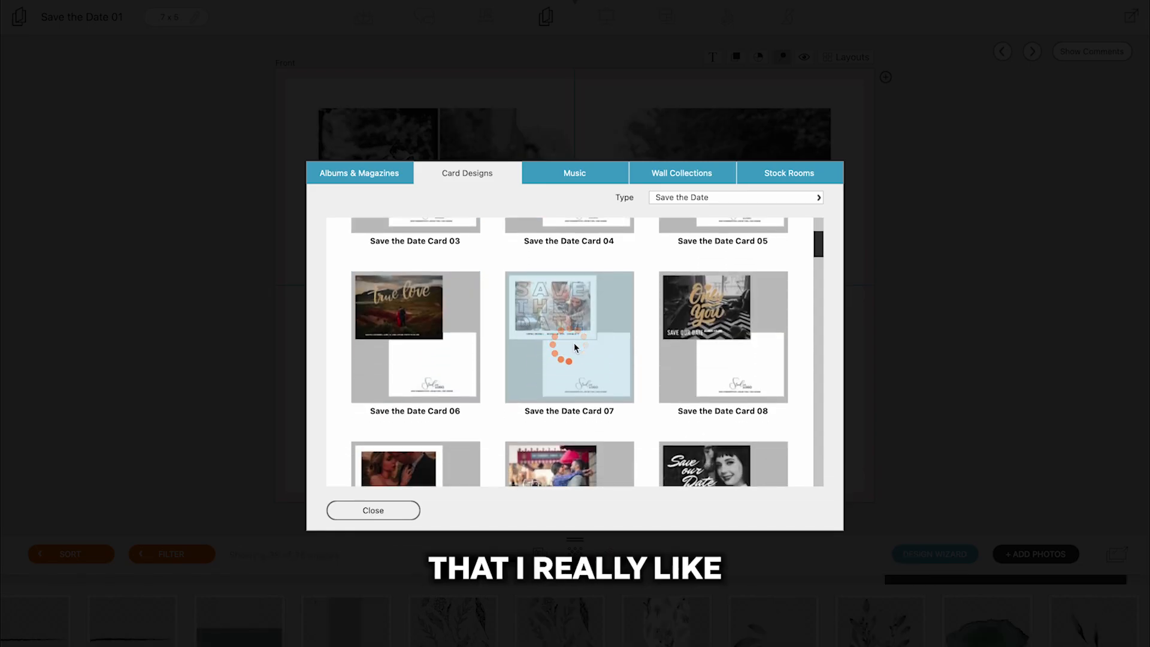
pyautogui.scroll(-7, 575, 345)
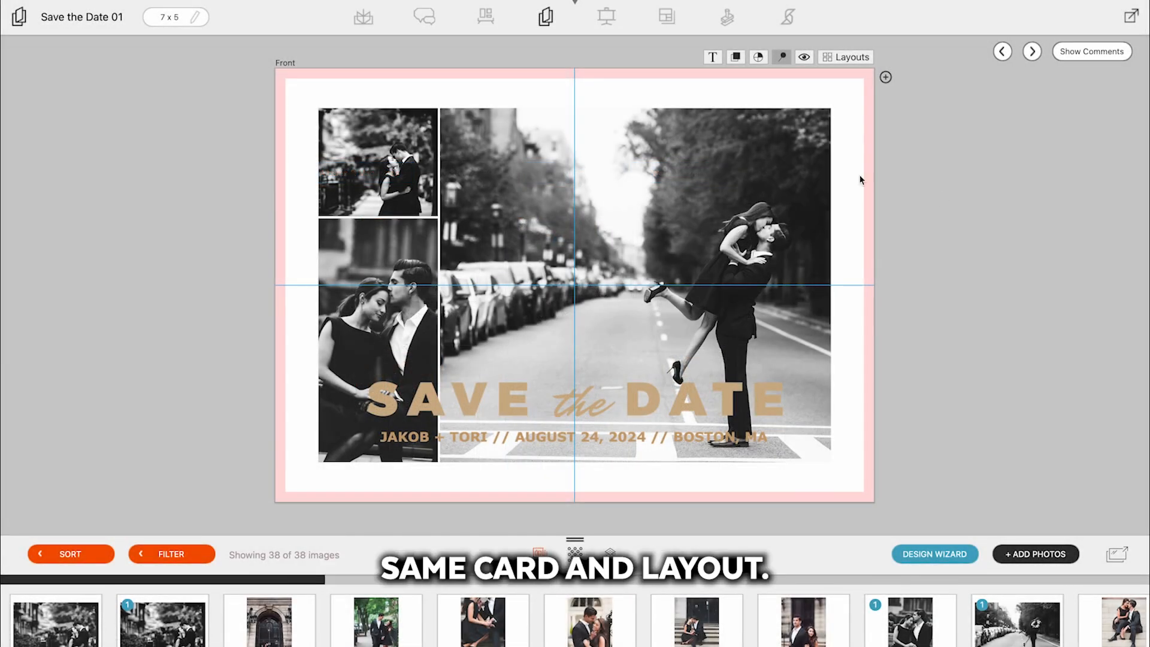
# Delete the two close-up couple photos from the card's front, leaving only the street photo.
pyautogui.click(362, 263)
pyautogui.press('Delete')
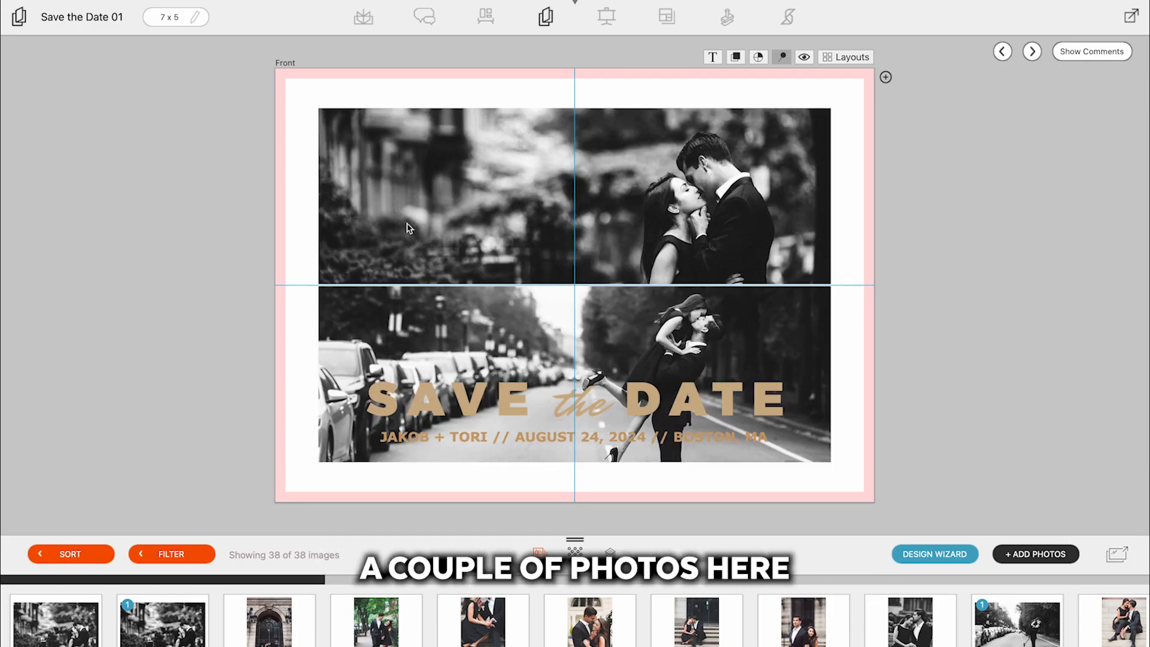
pyautogui.click(413, 180)
pyautogui.press('Delete')
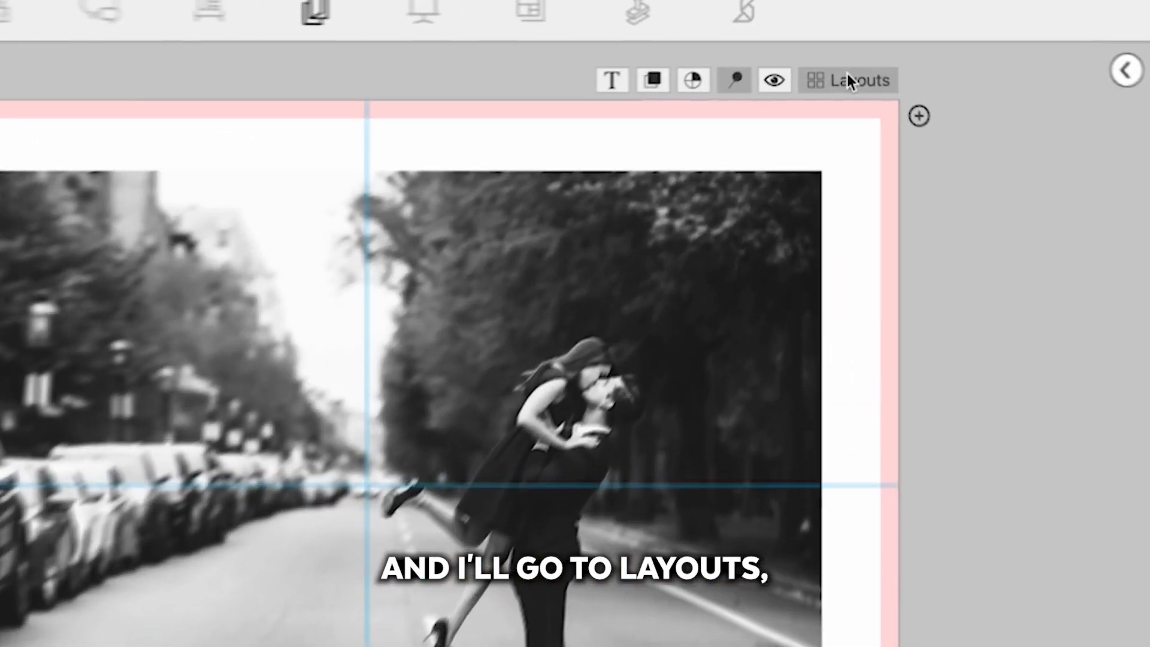
# Filter the card layouts to Save the Date and apply the Save the Date 17 design to the card.
pyautogui.click(847, 57)
pyautogui.click(569, 15)
pyautogui.click(518, 107)
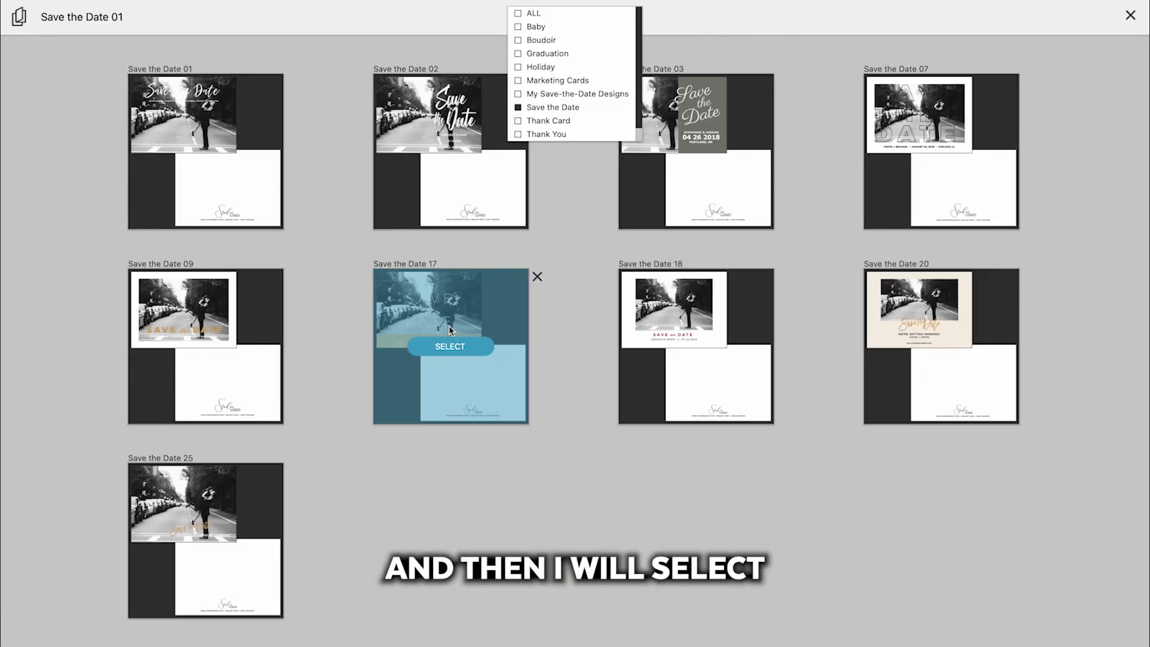
pyautogui.click(455, 346)
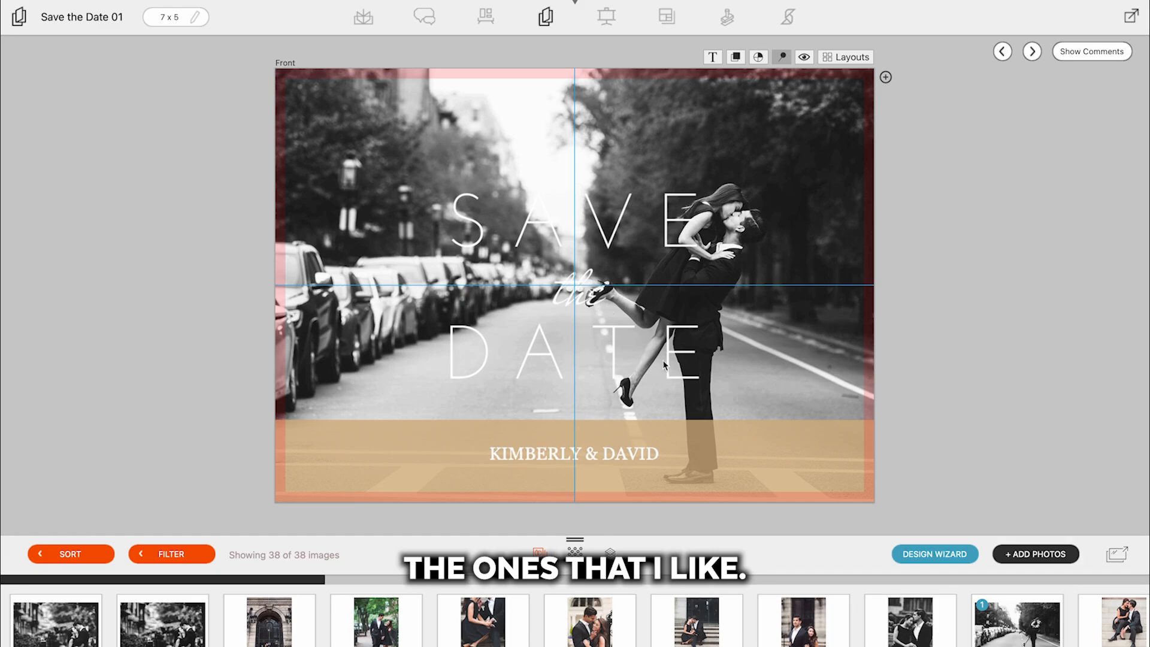
# On the card's back, place the circular photography logo near the center and delete the default studio logo.
pyautogui.click(1031, 52)
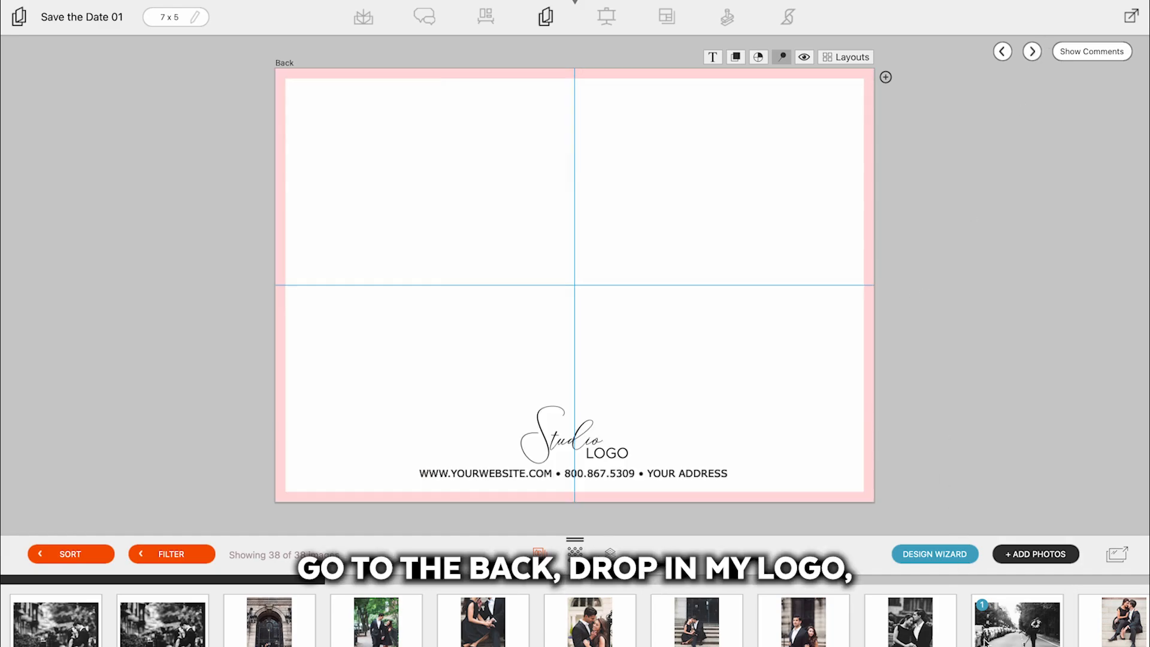
pyautogui.moveTo(1093, 620); pyautogui.dragTo(577, 286)
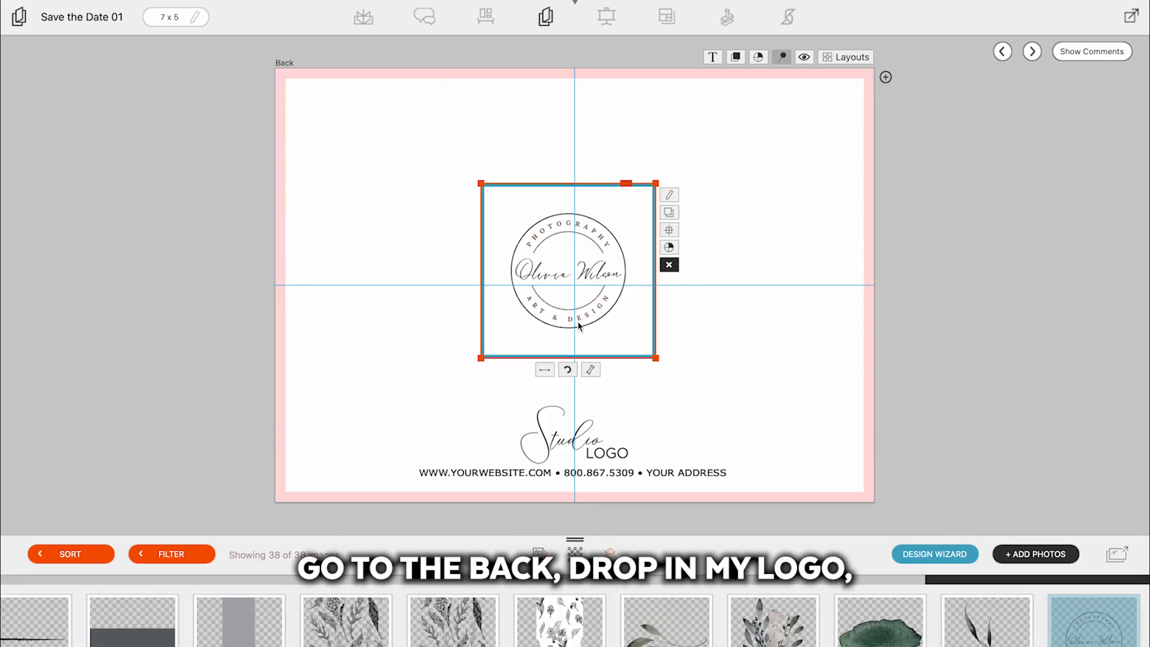
pyautogui.click(575, 431)
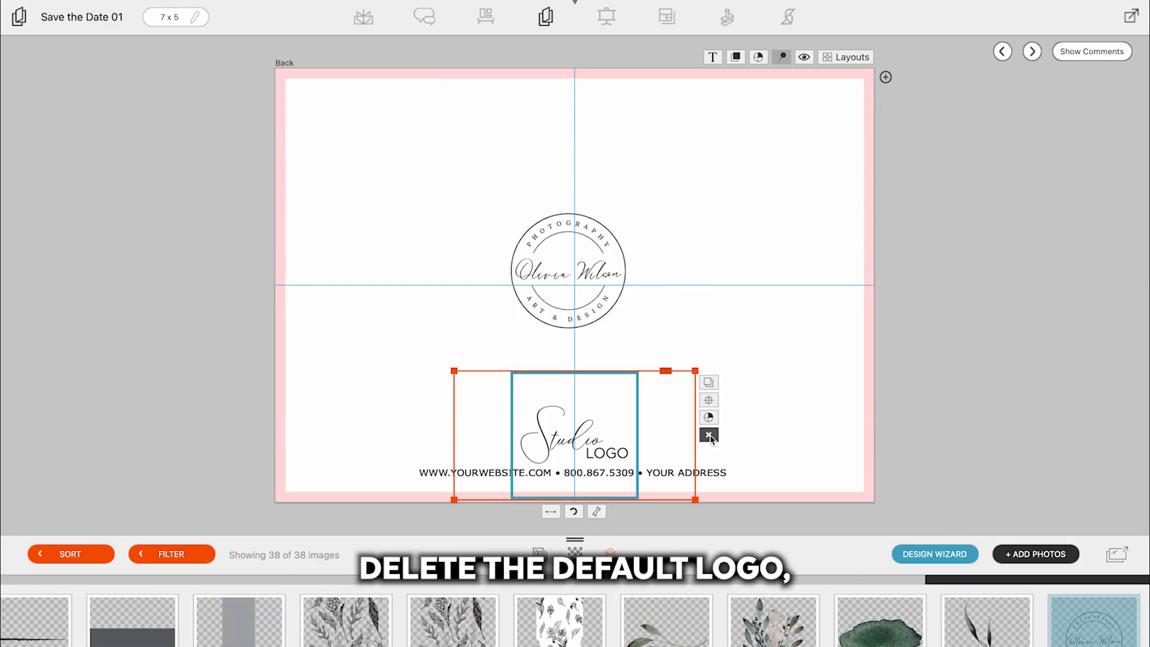
pyautogui.click(709, 435)
# Replace the contact line on the card's back with "My website stuff".
pyautogui.click(599, 471)
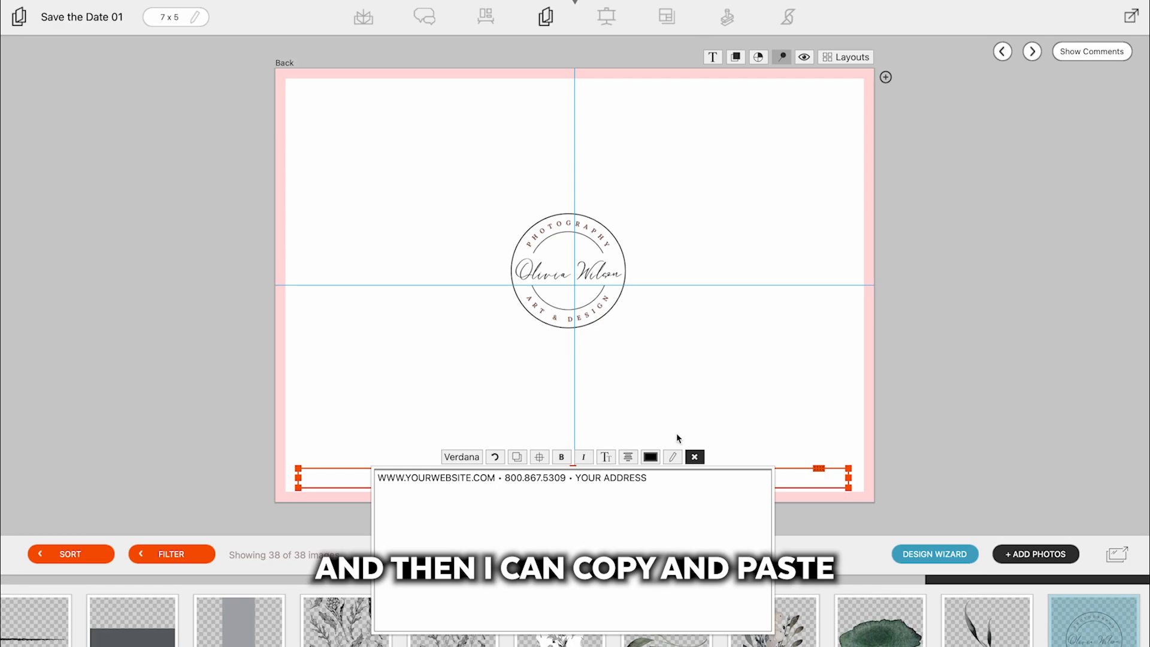
pyautogui.hotkey('ctrl', 'a')
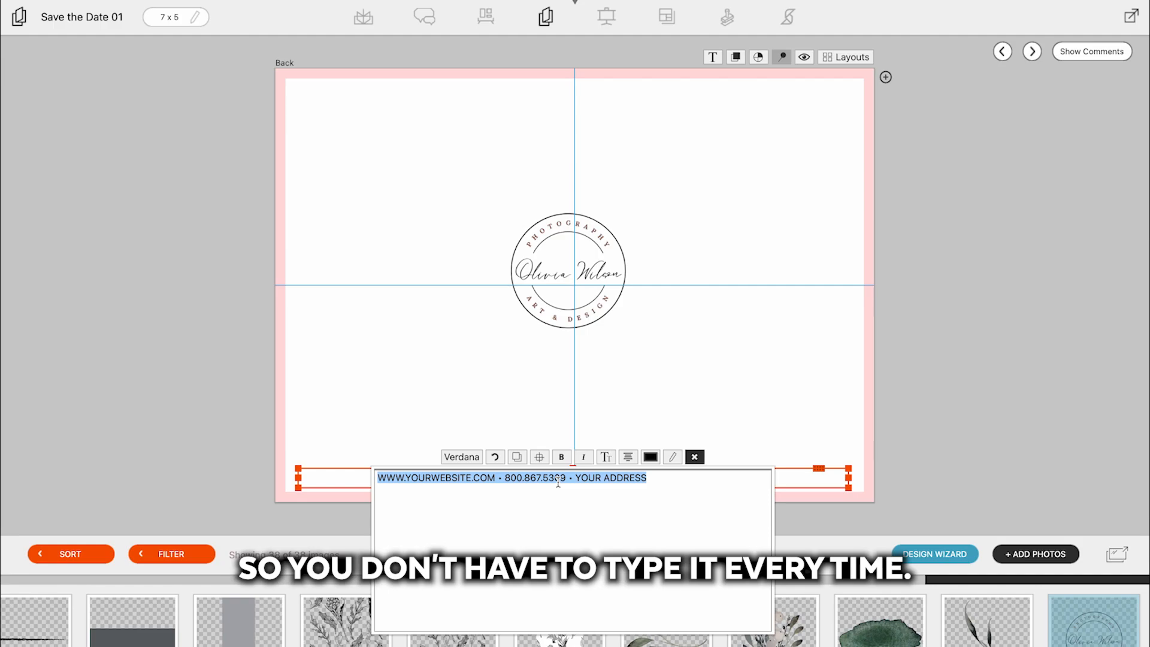
pyautogui.write('My websit')
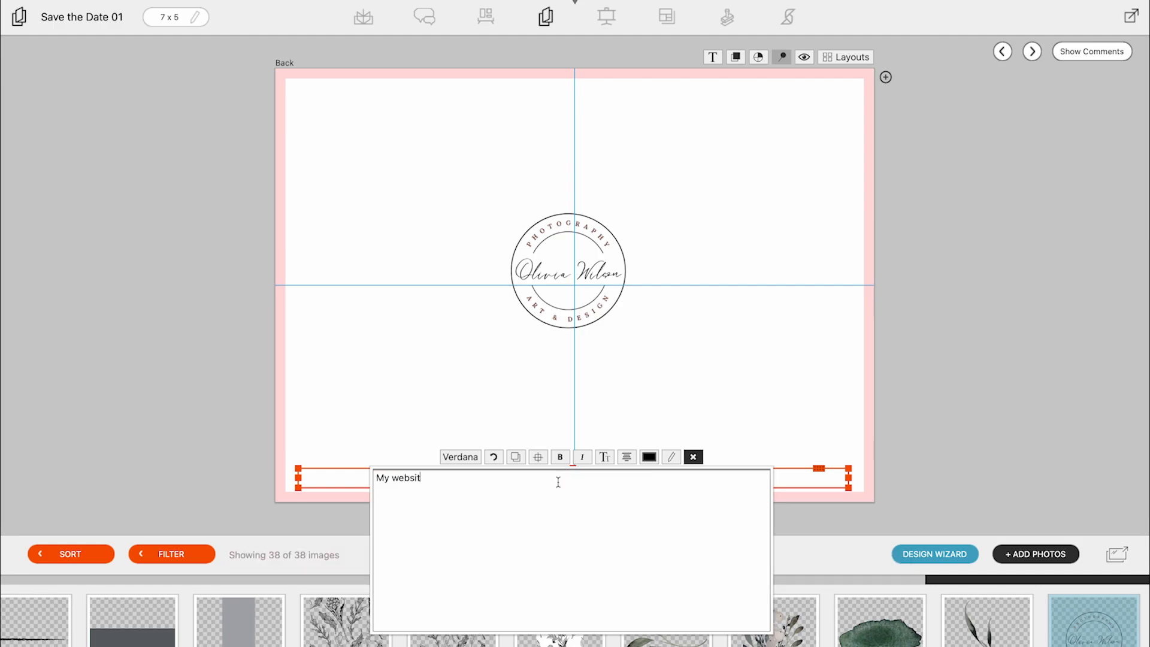
pyautogui.write('e stuff')
pyautogui.click(748, 412)
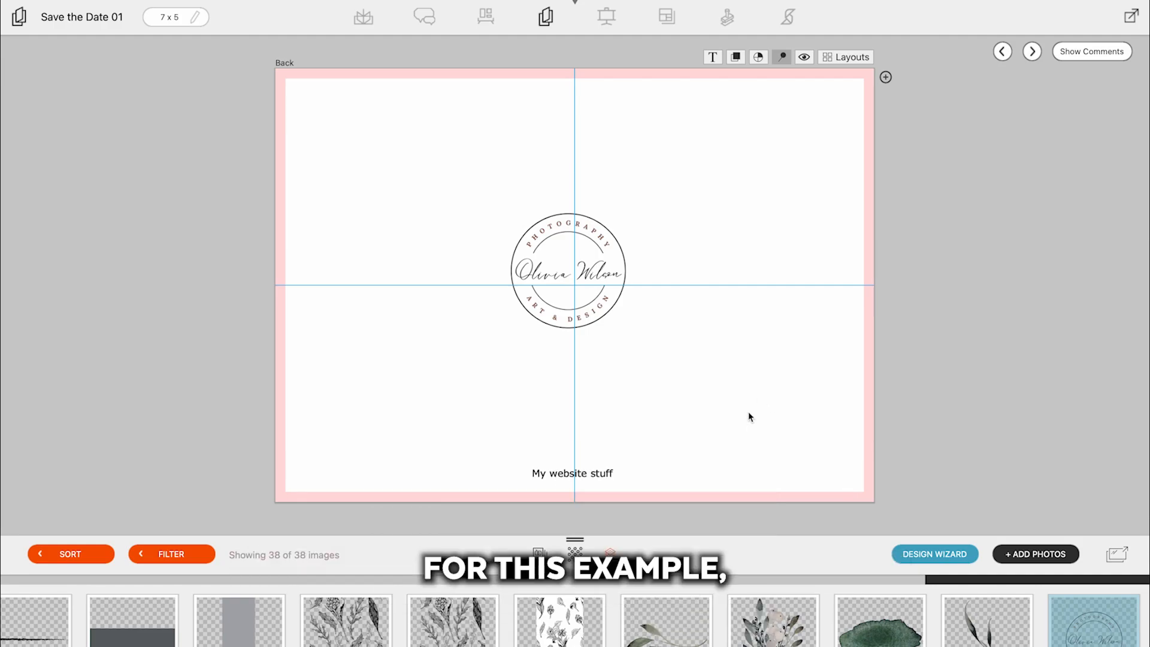
# Return to the card's front and save the card as a design set named My Save the Date 02, tagged My Save-the-Date Designs.
pyautogui.click(1025, 52)
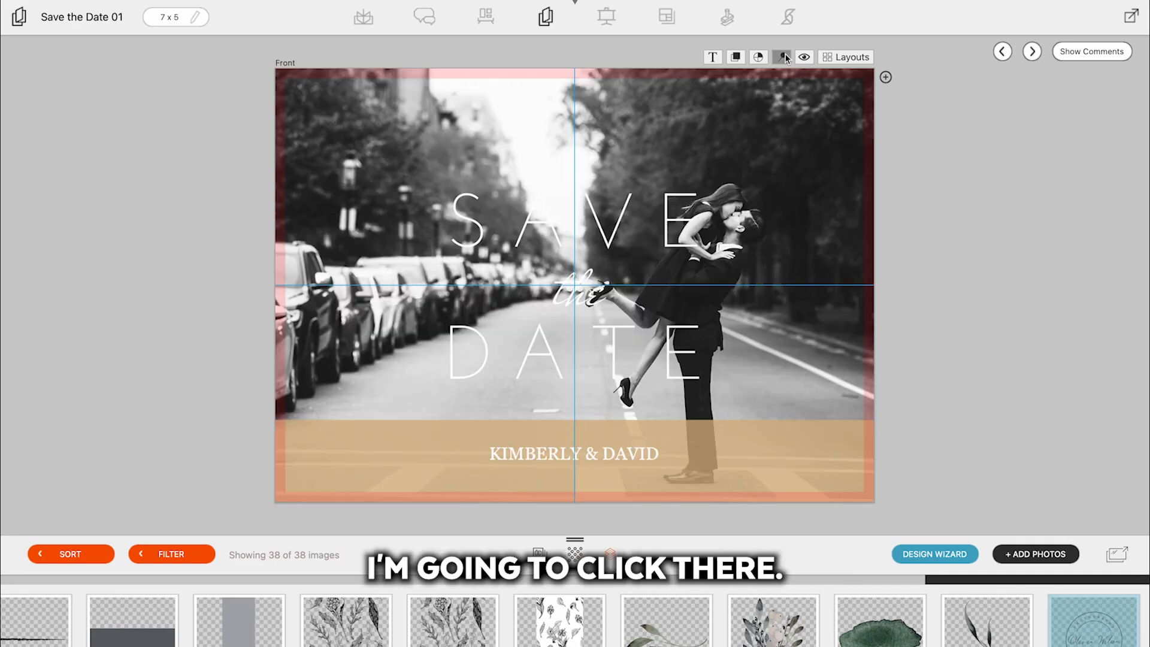
pyautogui.click(785, 54)
pyautogui.click(435, 251)
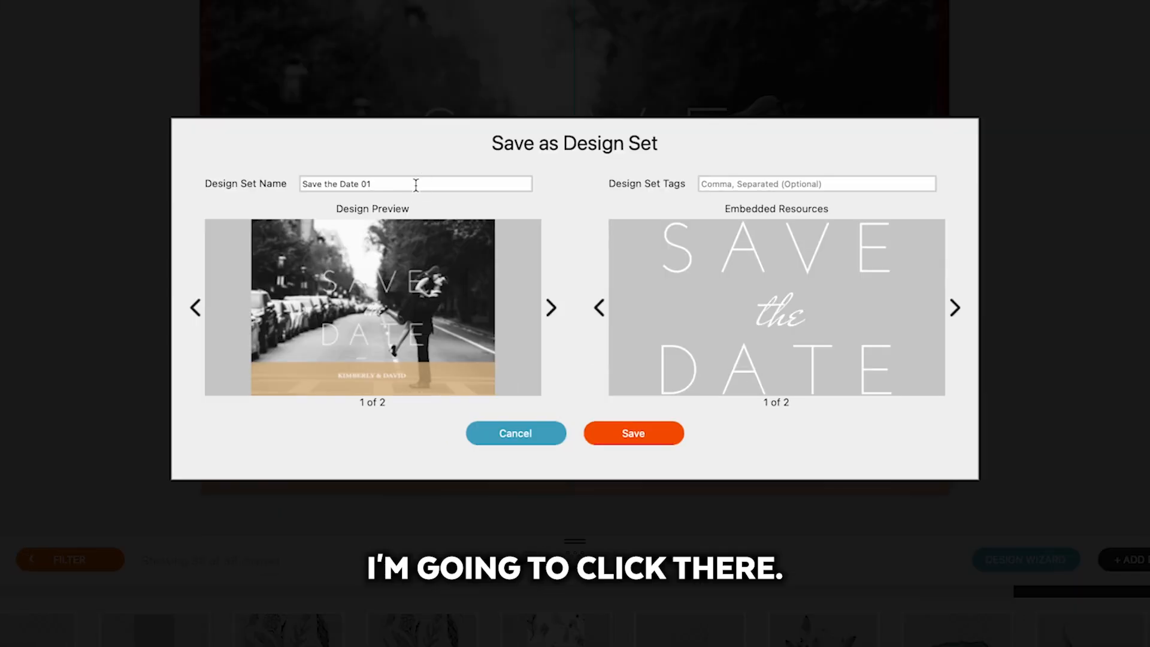
pyautogui.press('BackSpace')
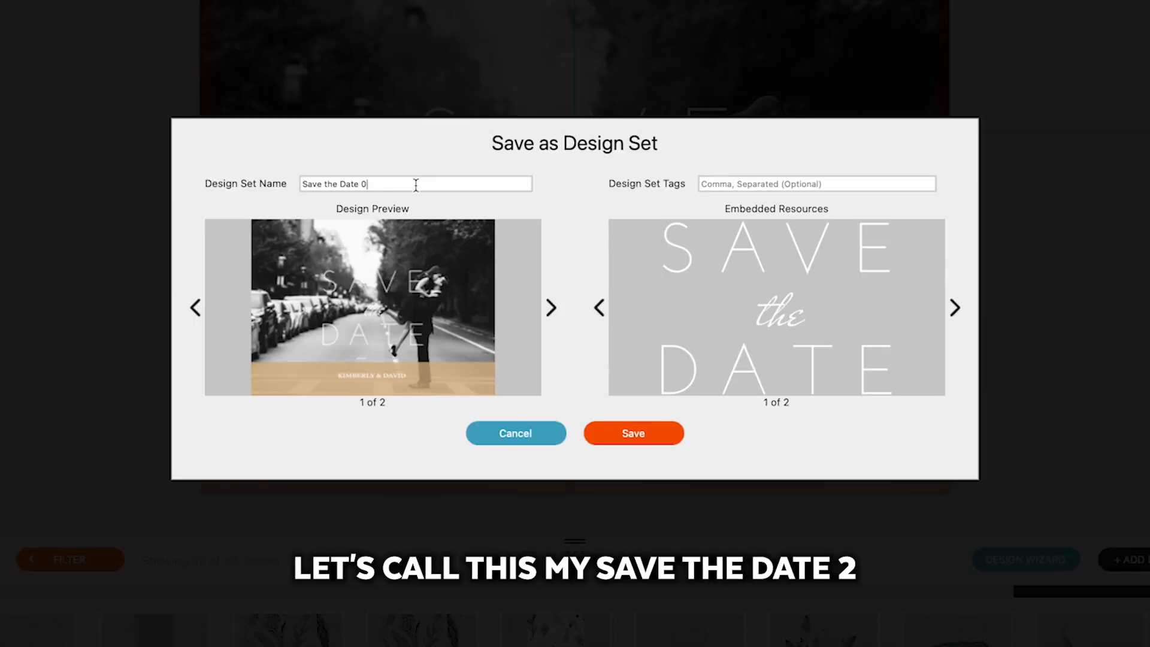
pyautogui.click(304, 184)
pyautogui.write('My')
pyautogui.click(417, 184)
pyautogui.write('2')
pyautogui.click(751, 185)
pyautogui.write('My Save-the-Date Designs')
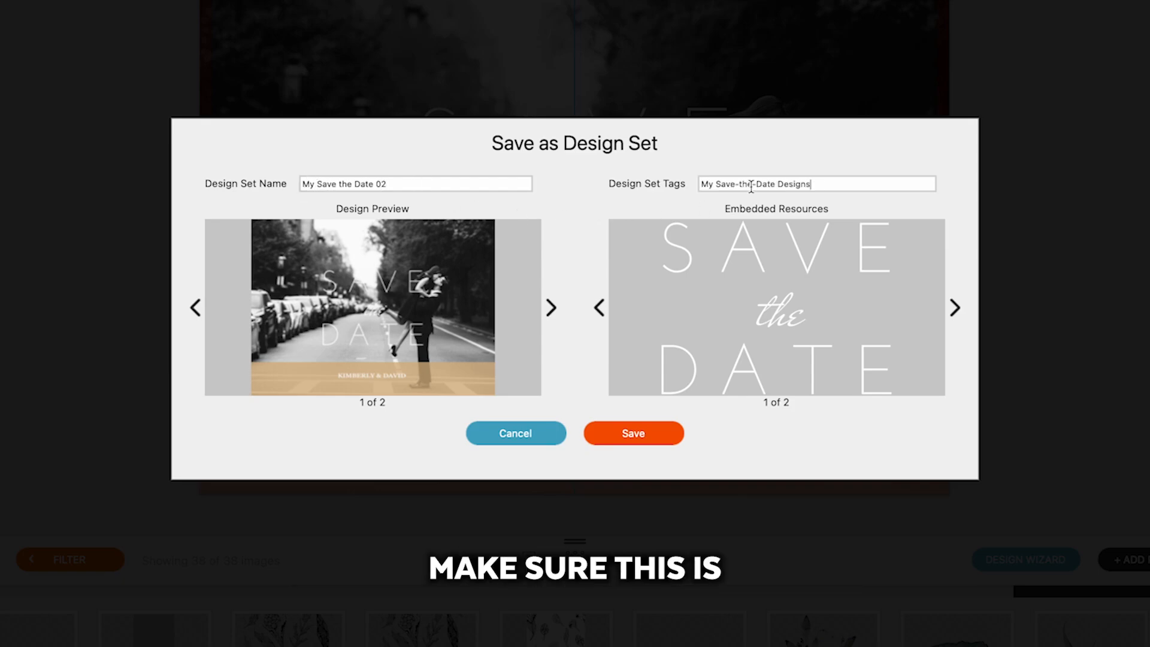
pyautogui.tripleClick(751, 185)
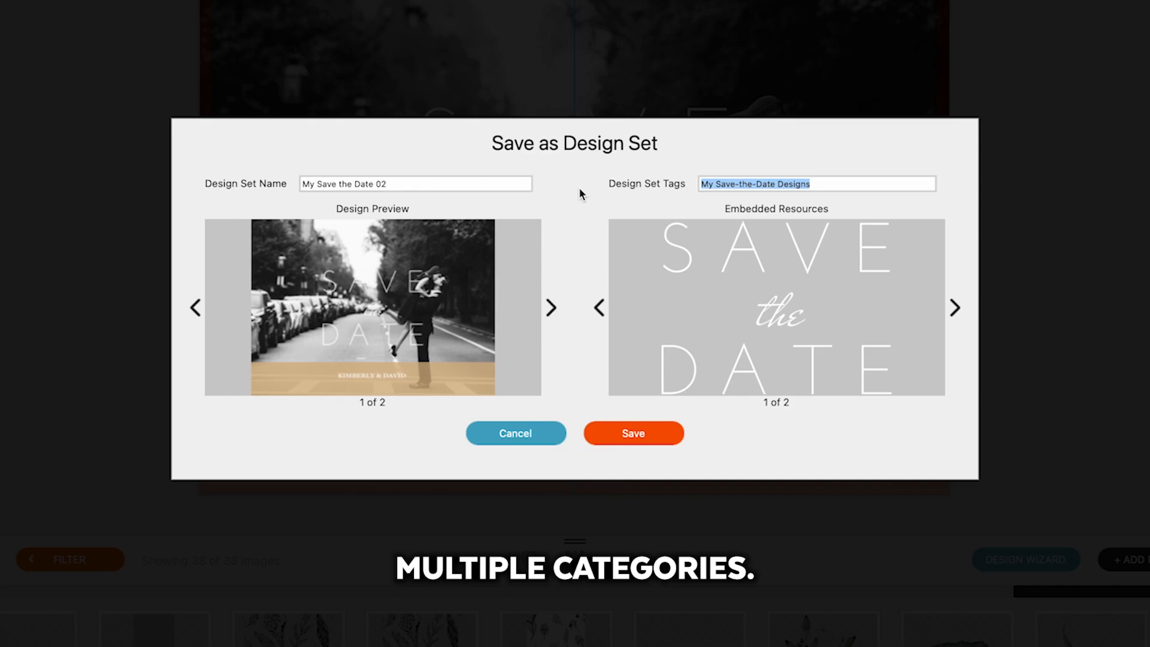
pyautogui.click(636, 430)
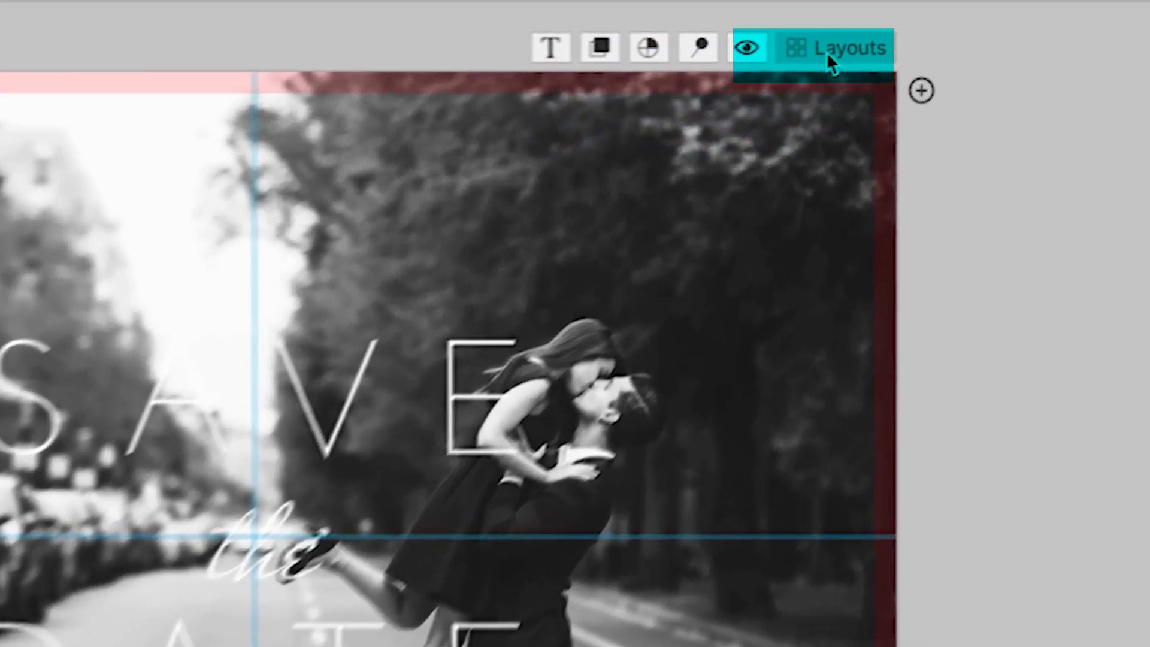
# Filter the card layouts to Save the Date and apply the Save the Date 07 design to the card.
pyautogui.click(826, 52)
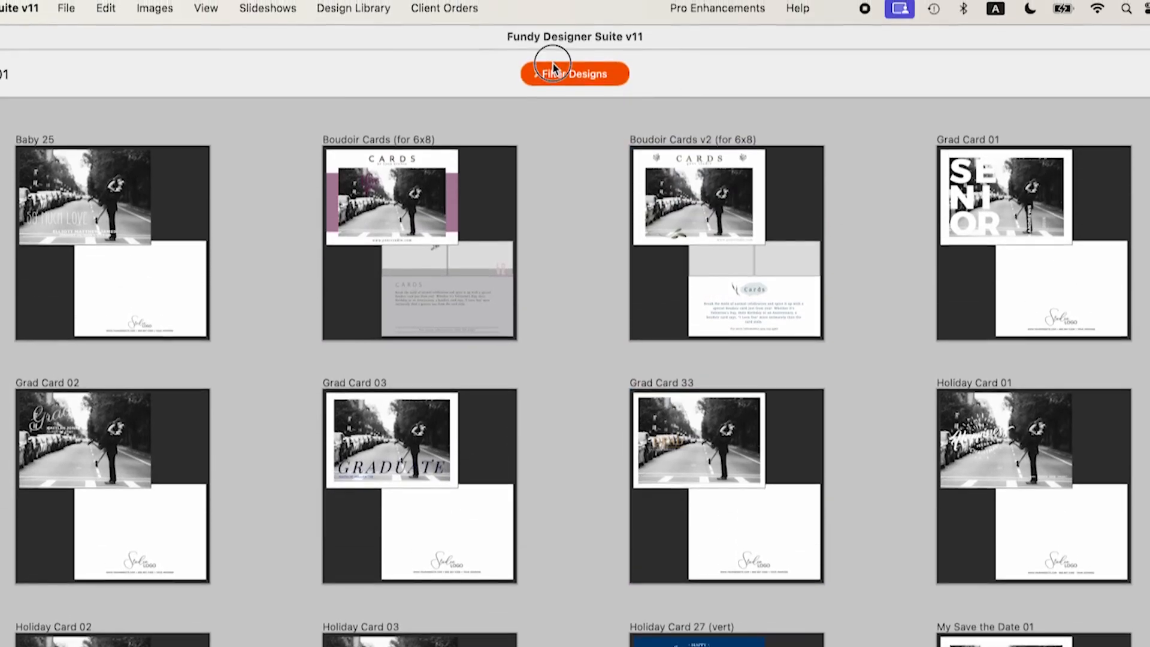
pyautogui.click(552, 67)
pyautogui.click(501, 189)
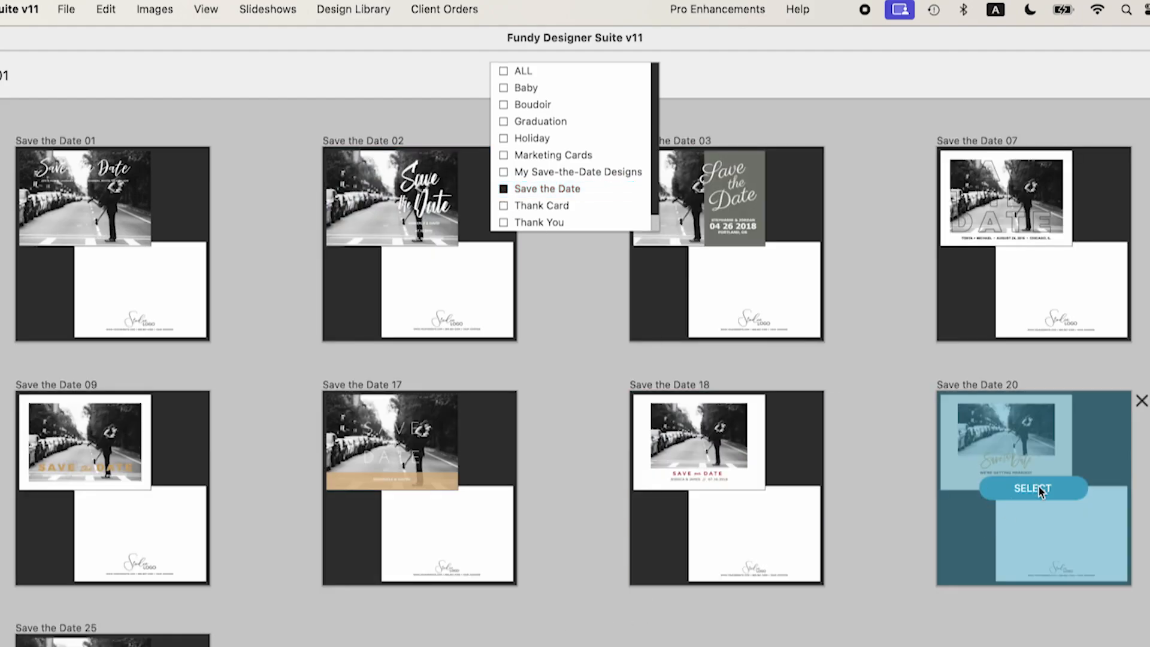
pyautogui.click(1015, 247)
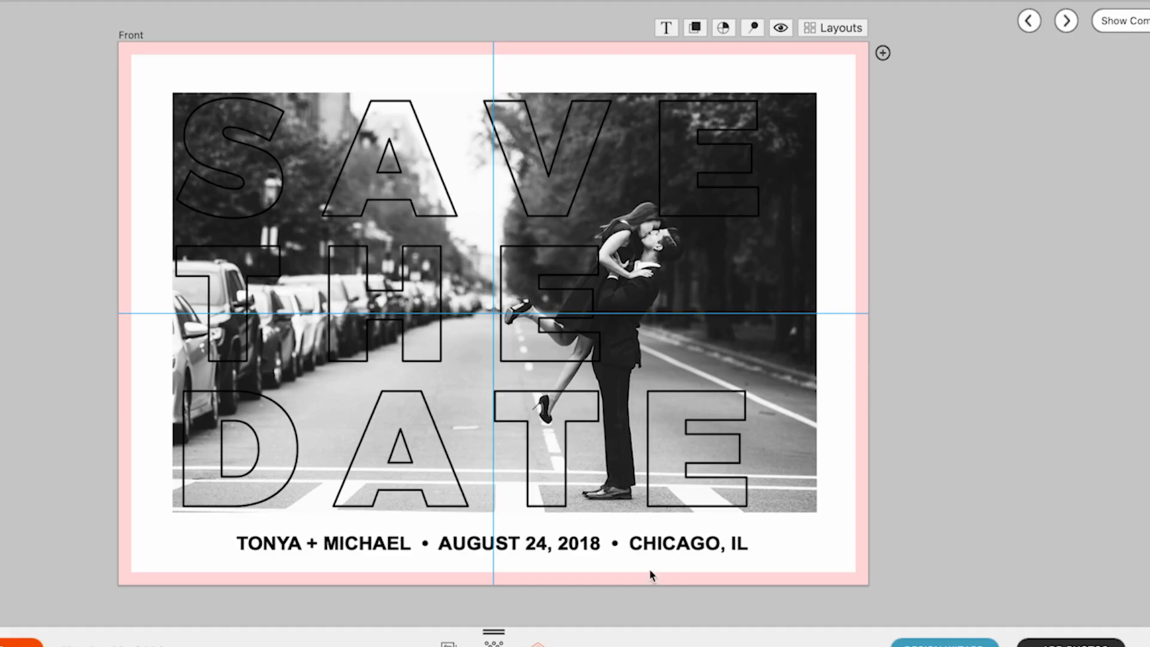
# On the card's back, replace the studio logo with the circular photography logo and change the contact line to "default text".
pyautogui.click(1066, 24)
pyautogui.moveTo(1078, 580); pyautogui.dragTo(519, 476)
pyautogui.click(629, 545)
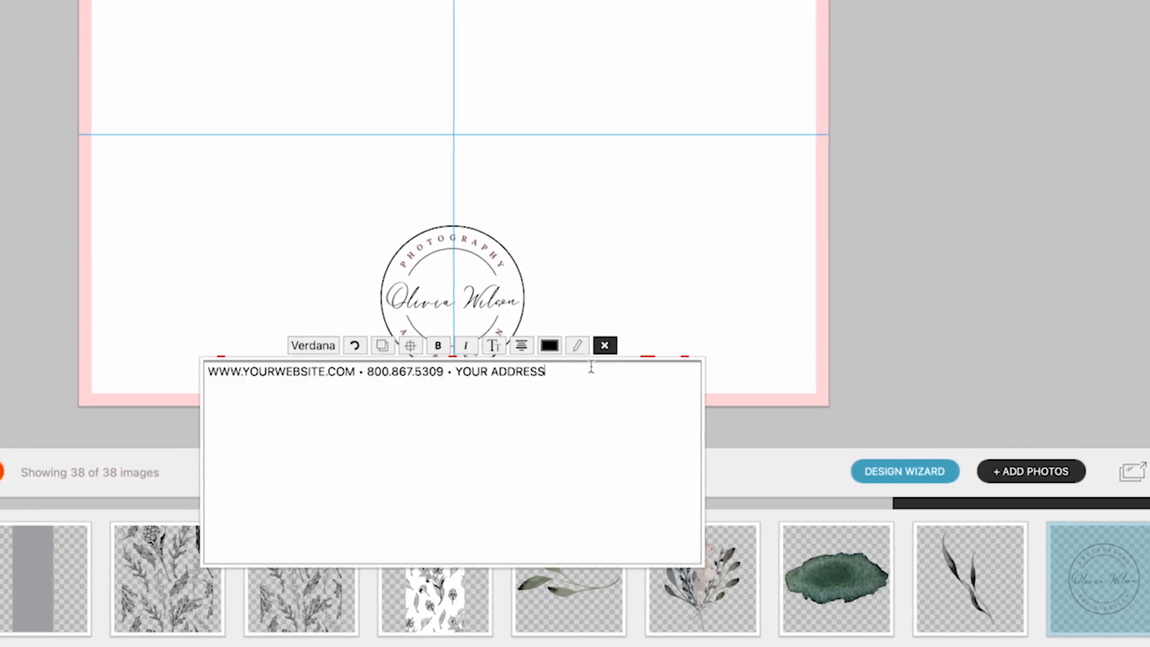
pyautogui.hotkey('ctrl', 'a')
pyautogui.write('default')
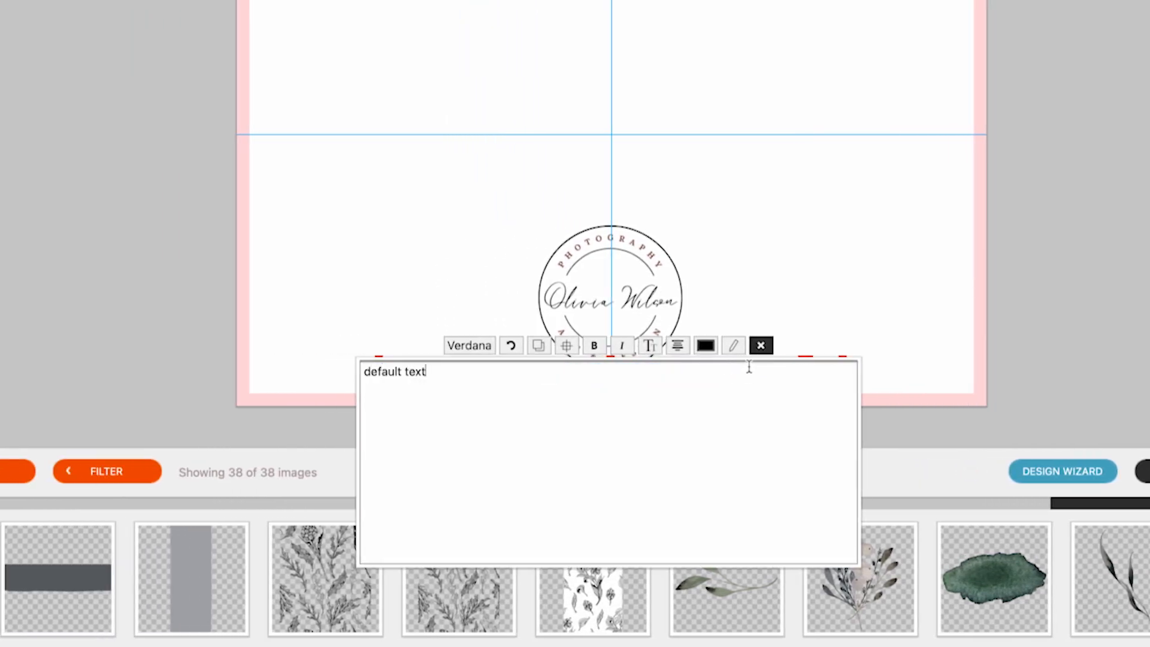
# Move the circular logo up on the card's back so it clears the contact line.
pyautogui.click(627, 281)
pyautogui.click(629, 265)
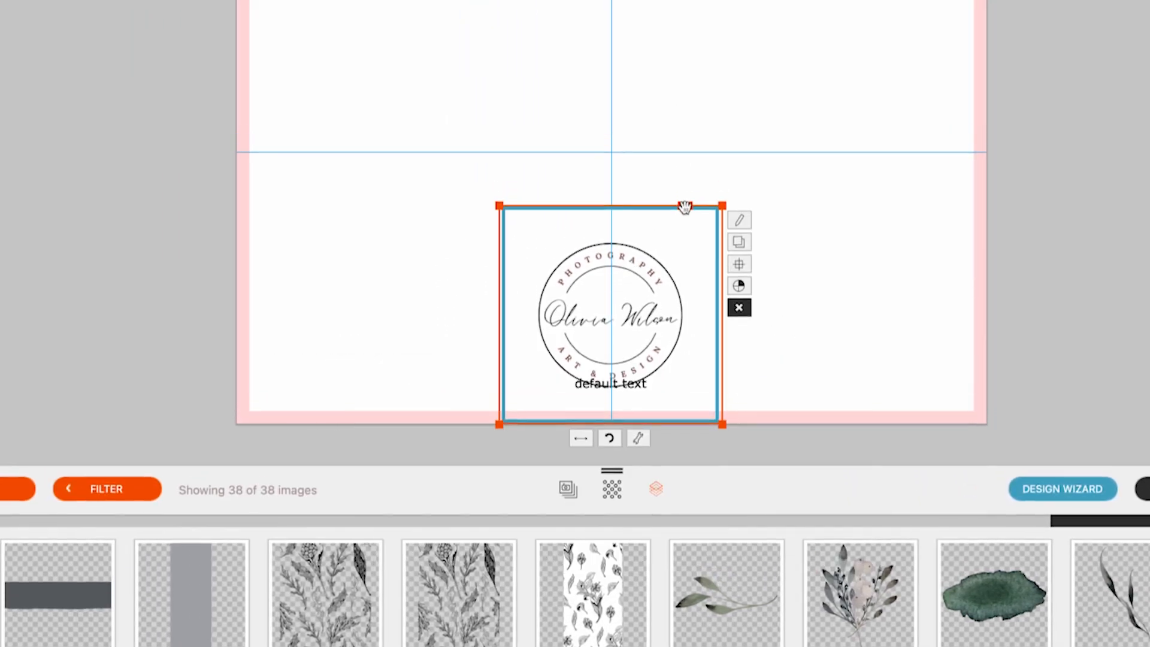
pyautogui.moveTo(685, 188); pyautogui.dragTo(685, 15)
# Save the card as a design set named My Save the Date 03 with the tag My Save-the-Date Designs.
pyautogui.click(871, 34)
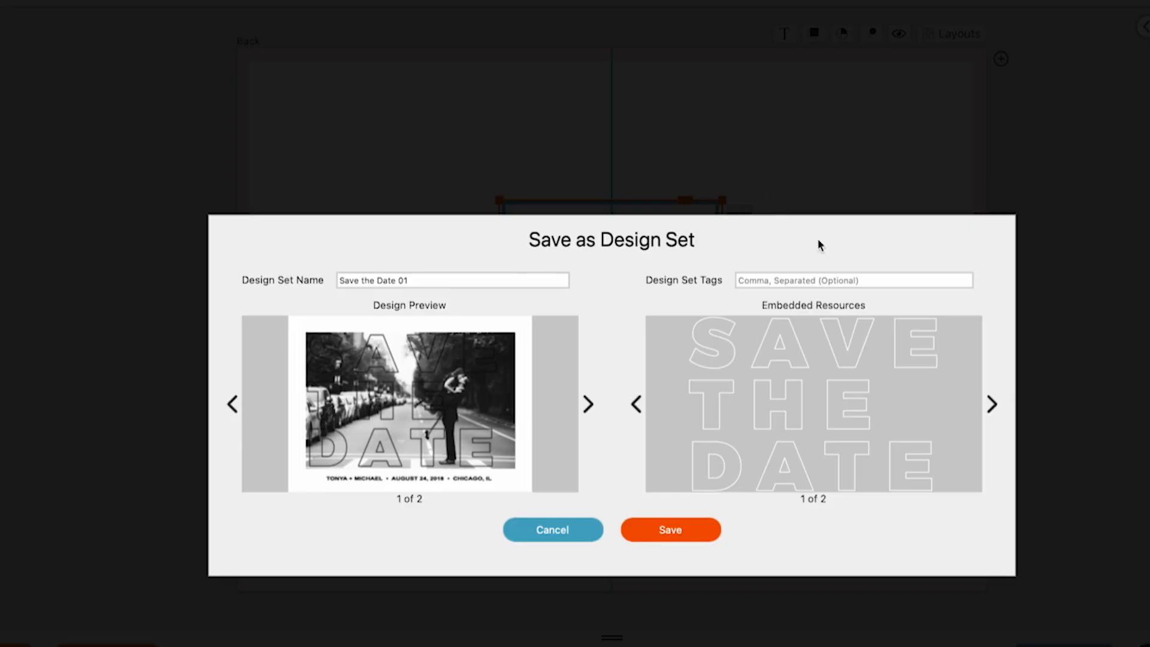
pyautogui.write('My')
pyautogui.click(451, 198)
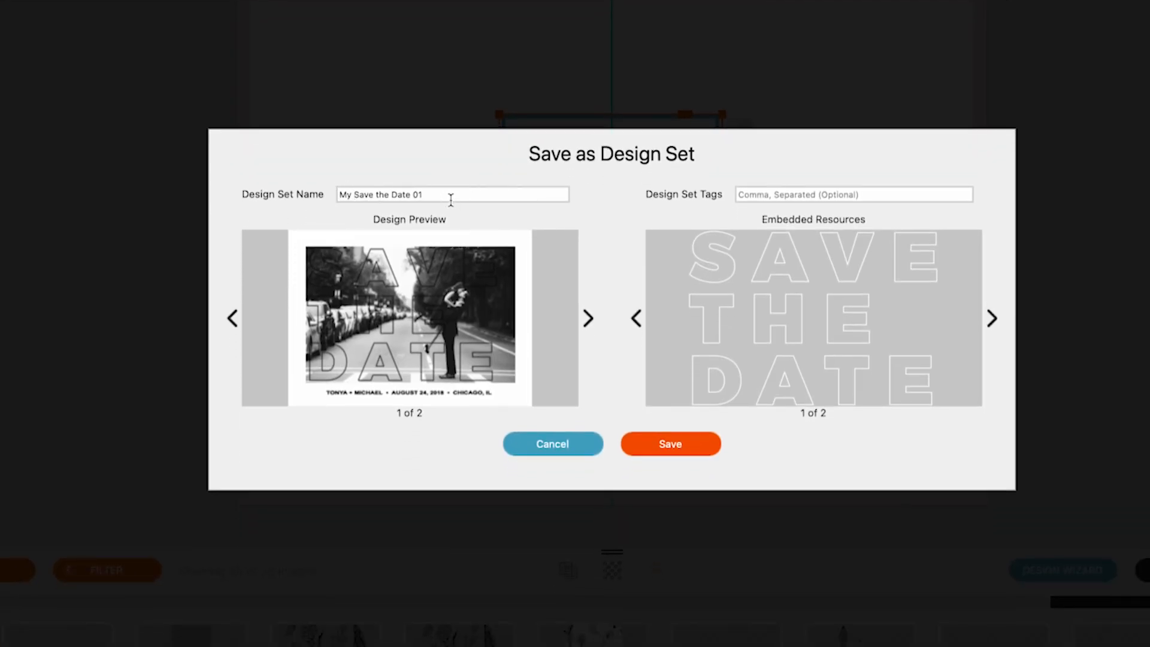
pyautogui.press('BackSpace')
pyautogui.write('3')
pyautogui.click(791, 195)
pyautogui.write('My Save-the Date Designs')
pyautogui.click(692, 443)
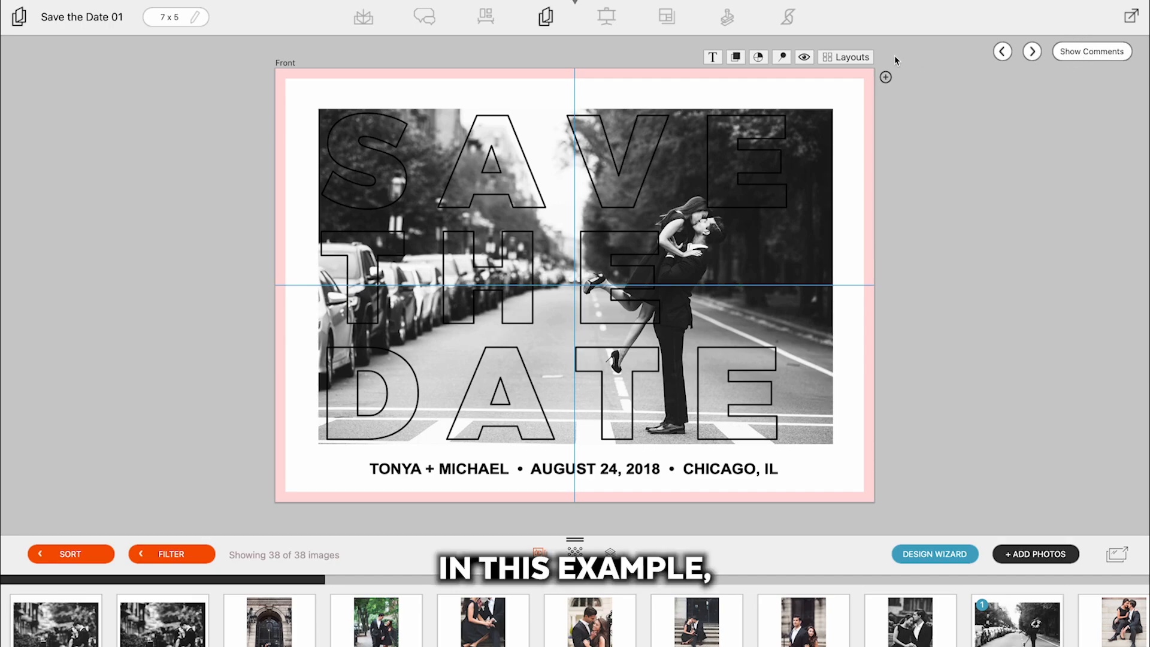
# Filter the card layouts to My Save-the-Date Designs and apply the My Save the Date 01 design to the card.
pyautogui.click(846, 57)
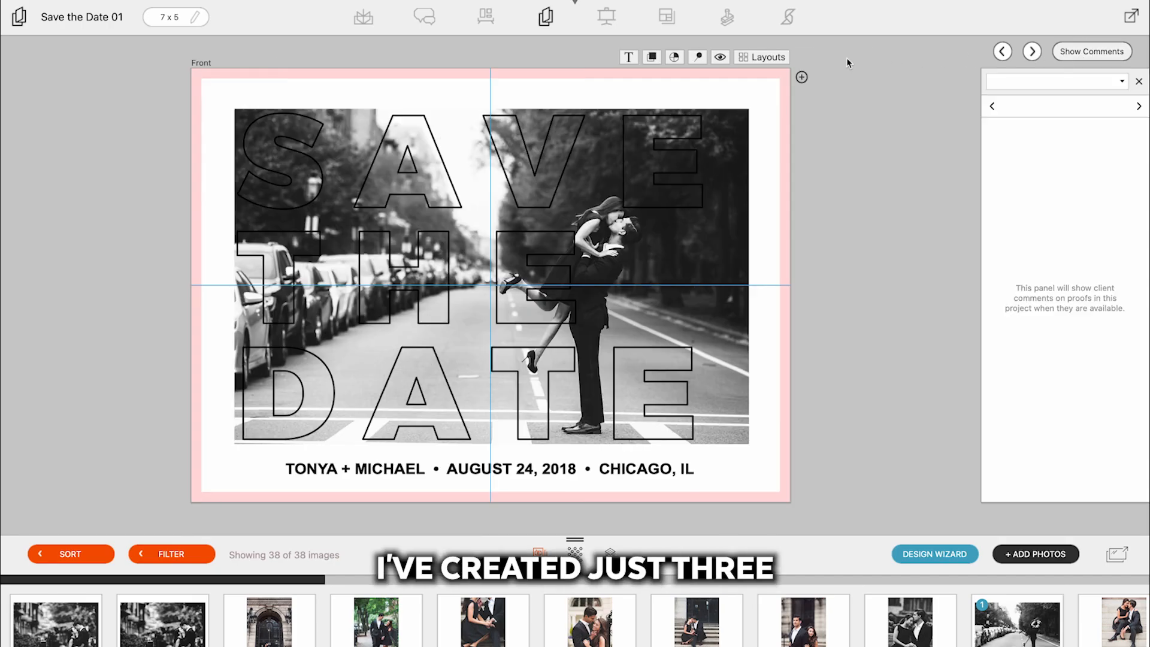
pyautogui.click(601, 17)
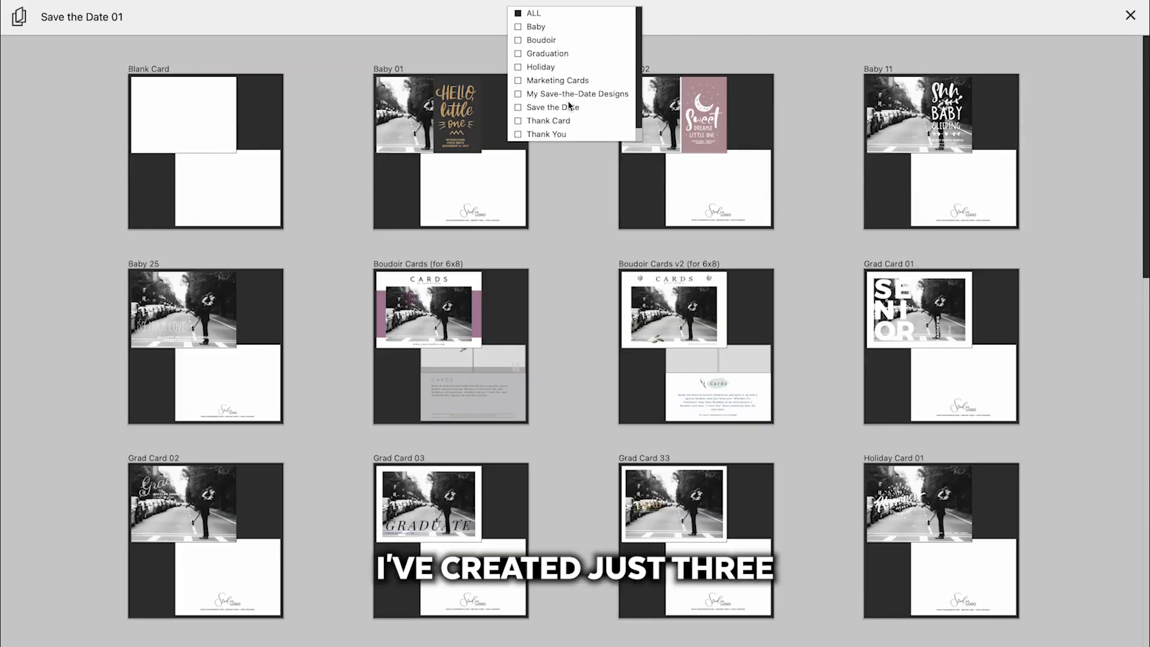
pyautogui.click(577, 94)
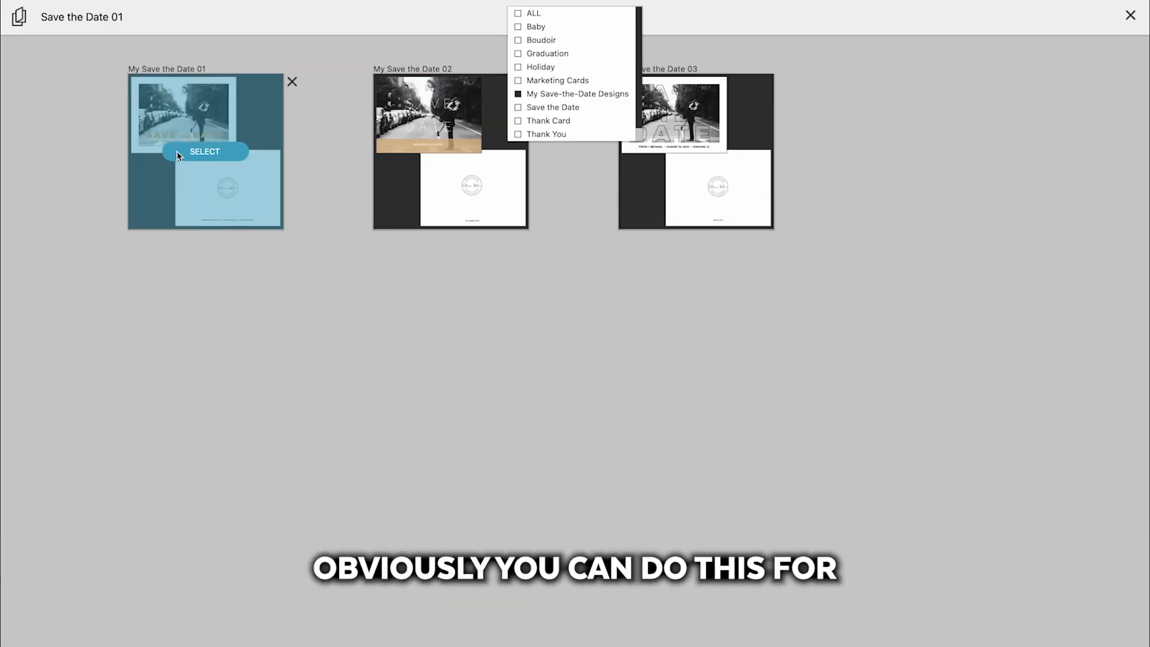
pyautogui.click(178, 154)
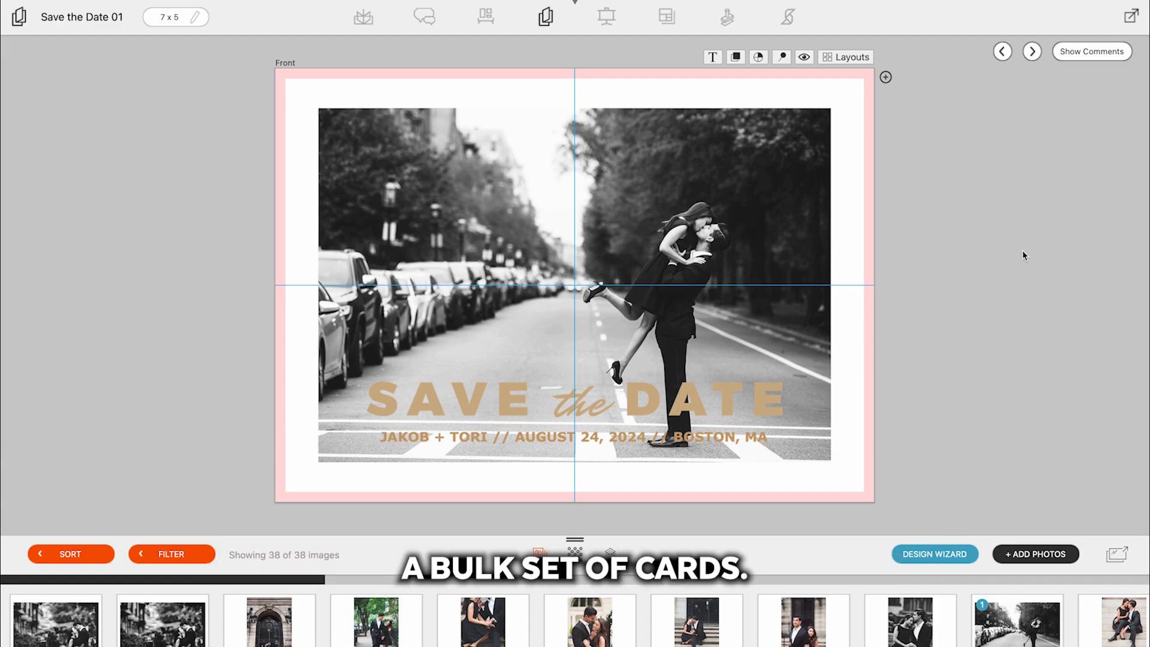
# Delete the Save the Date 01 card from the project's cards.
pyautogui.click(545, 16)
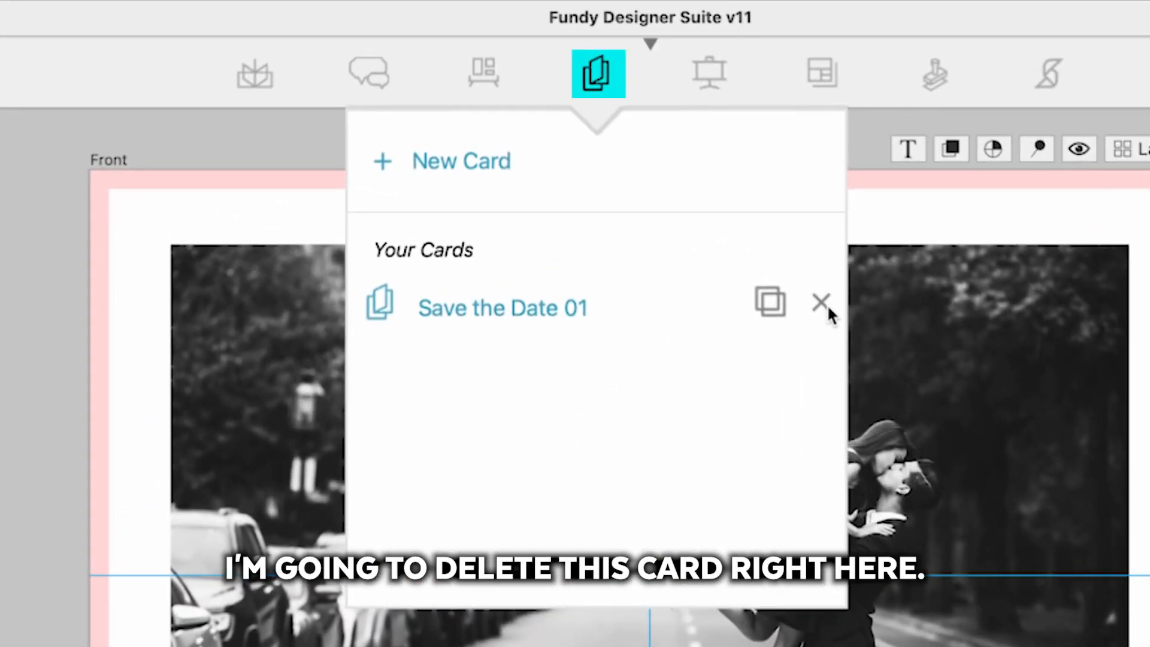
pyautogui.click(826, 306)
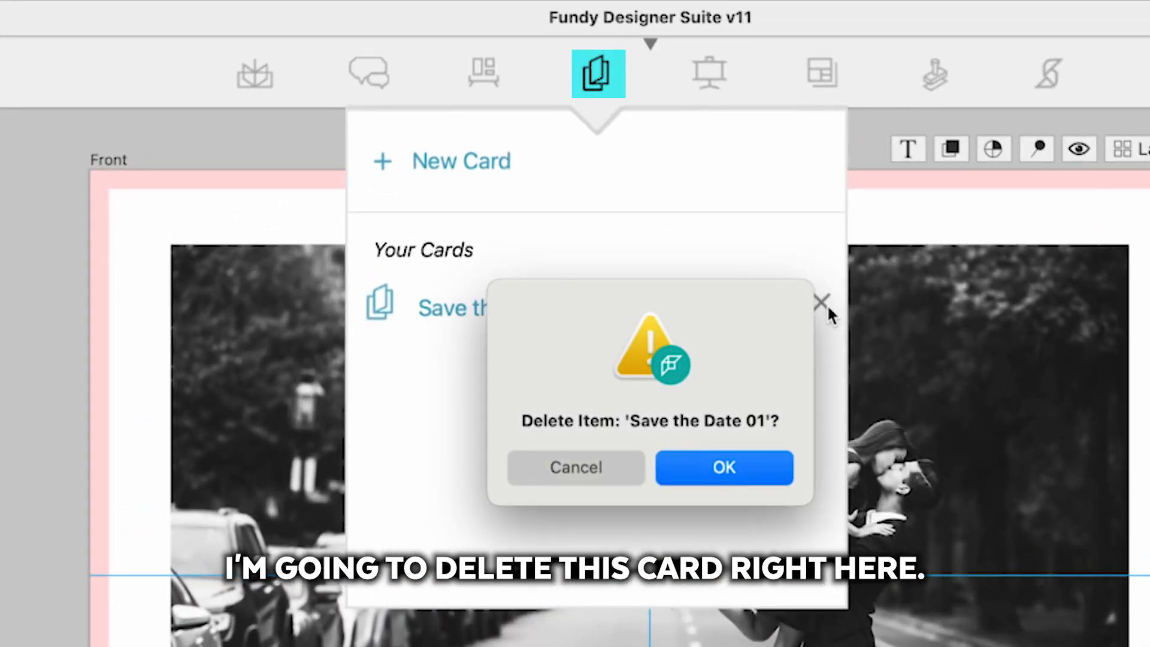
pyautogui.click(724, 467)
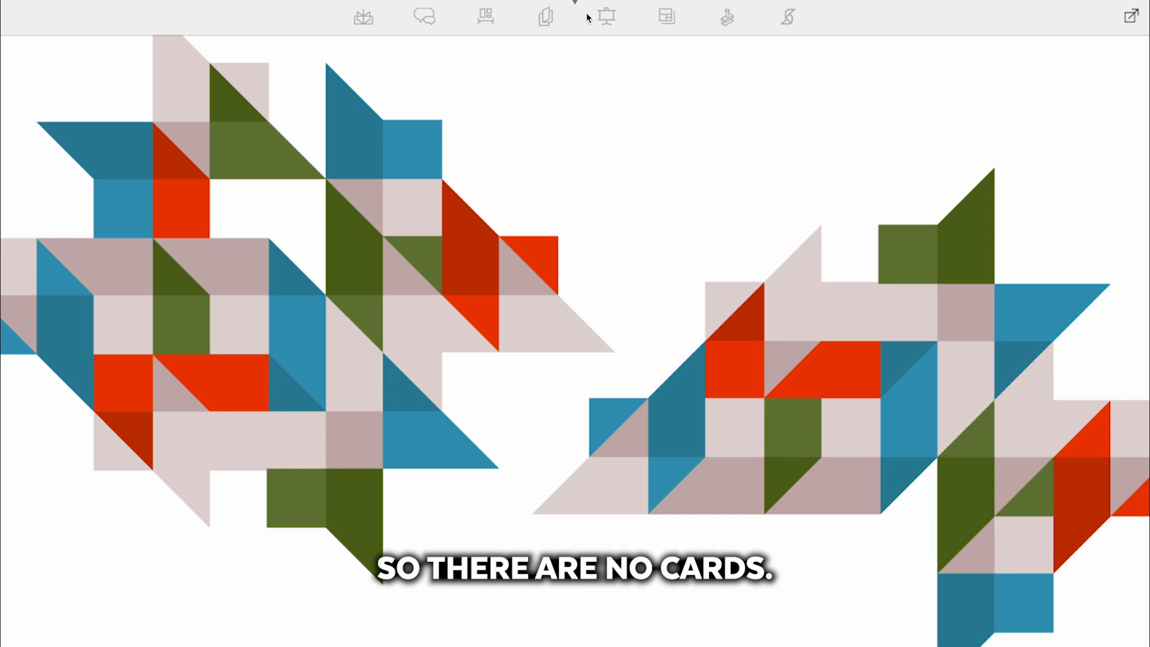
# Open the Design Wizard from the album, switching album design off and card design on.
pyautogui.click(365, 17)
pyautogui.click(298, 169)
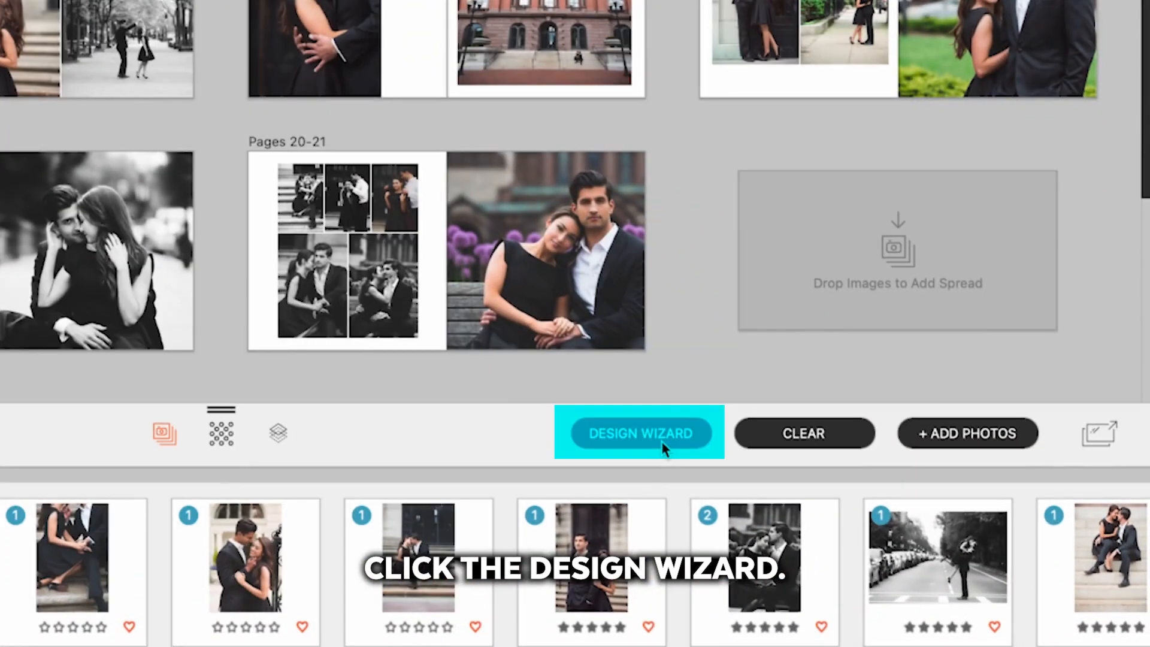
pyautogui.click(834, 554)
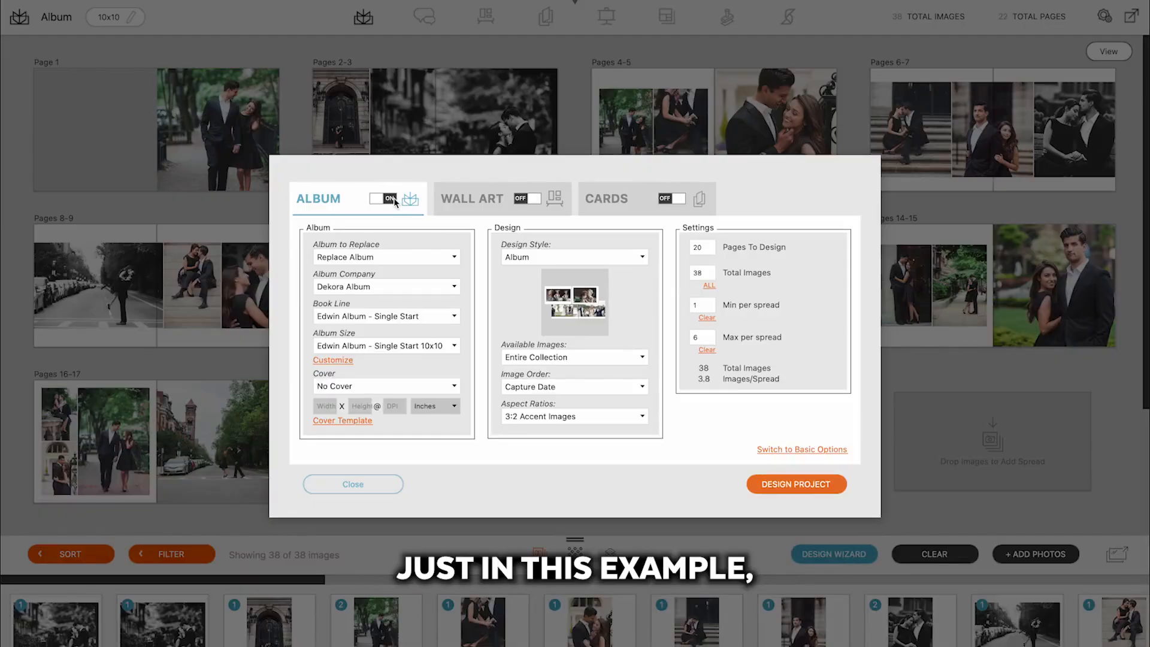
pyautogui.click(392, 199)
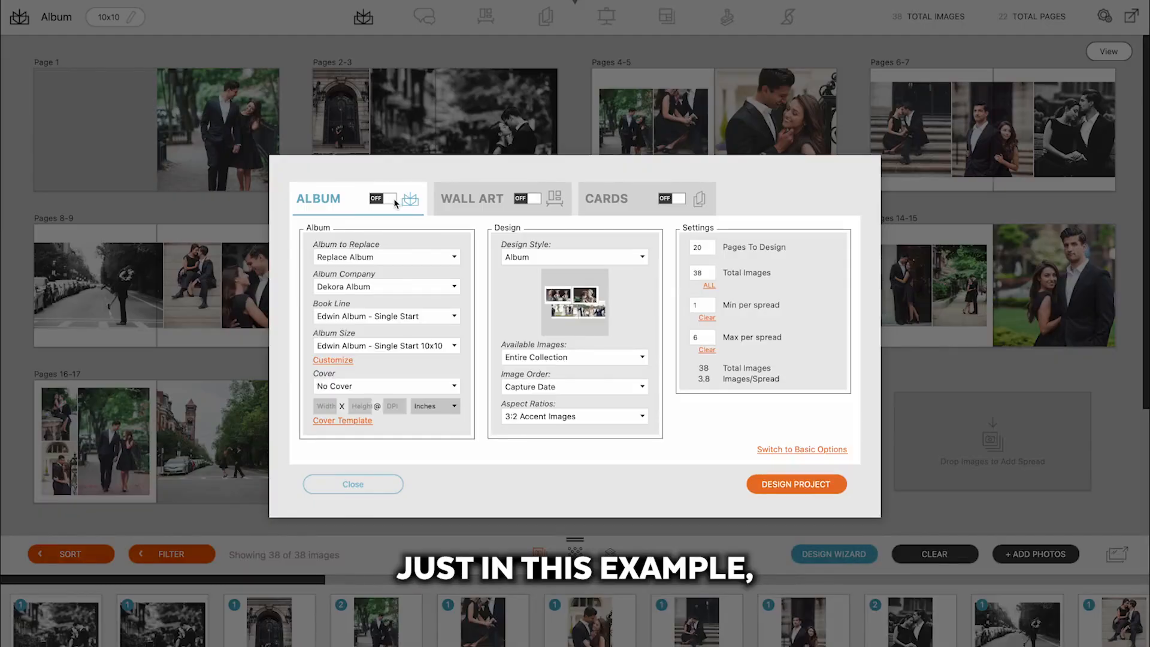
pyautogui.click(605, 201)
pyautogui.click(679, 200)
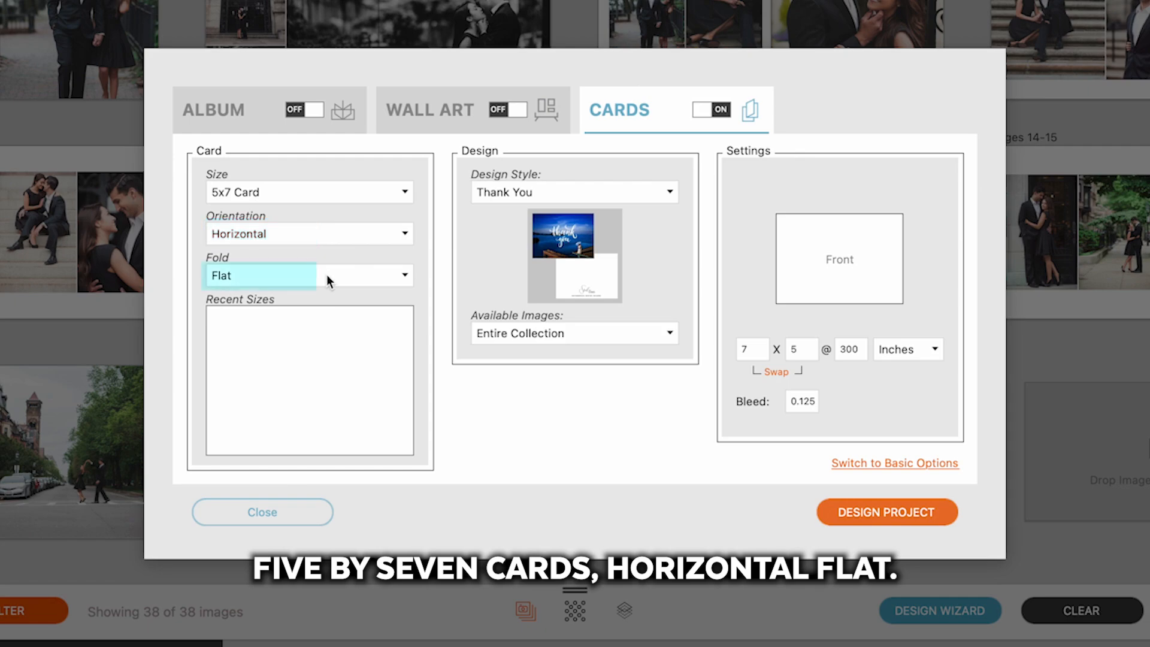
# Design flat cards in the My Save-the-Date Designs style using 5 Stars Only images, and open the My Save the Date 01 card.
pyautogui.click(294, 277)
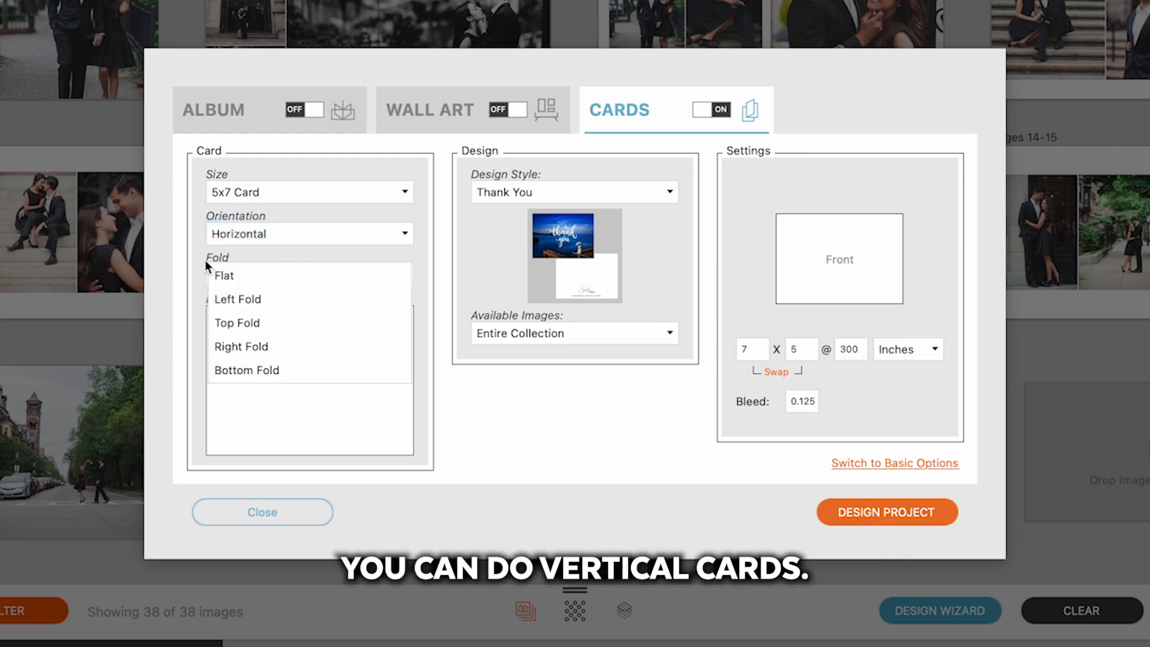
pyautogui.click(247, 273)
pyautogui.click(476, 197)
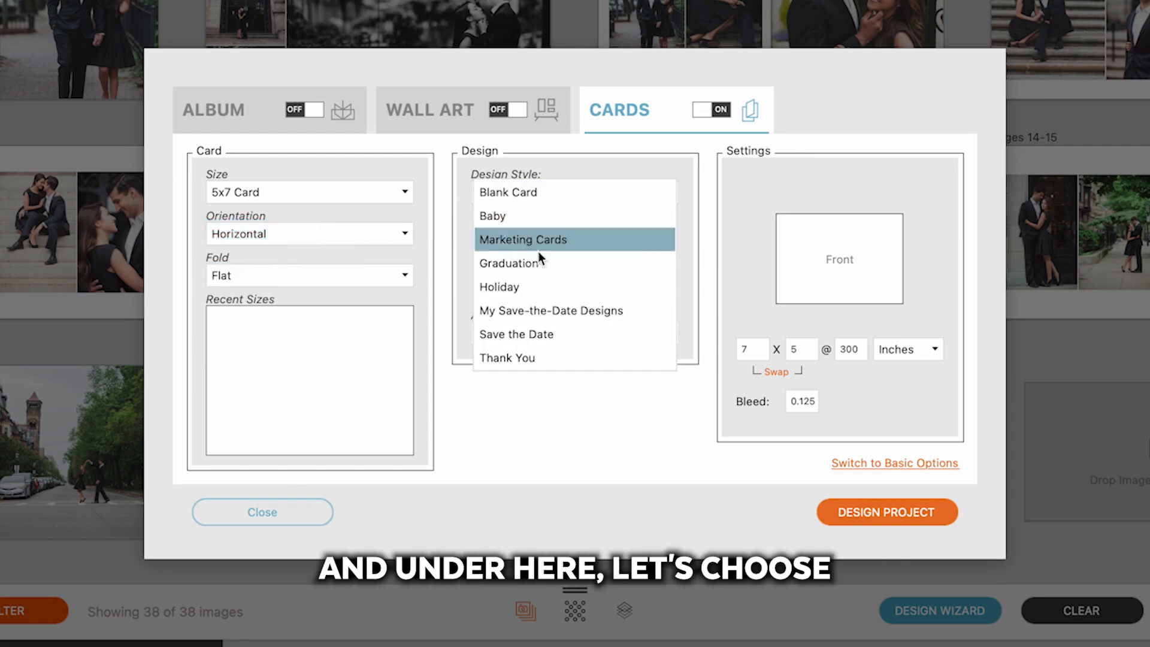
pyautogui.click(570, 312)
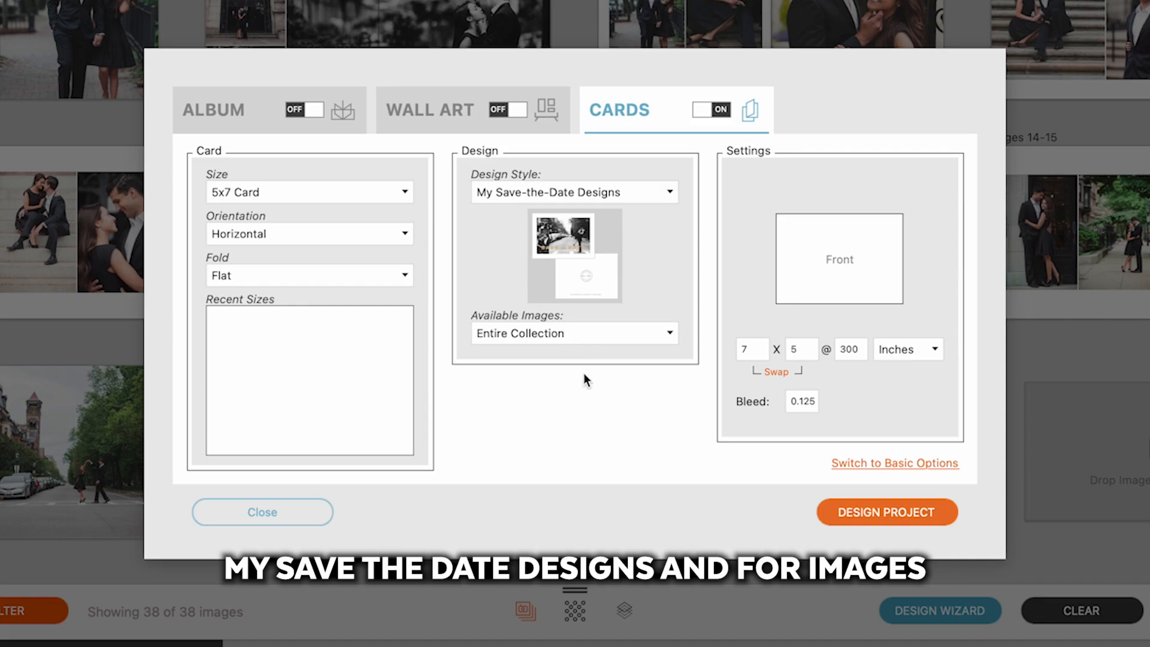
pyautogui.click(592, 335)
pyautogui.click(592, 352)
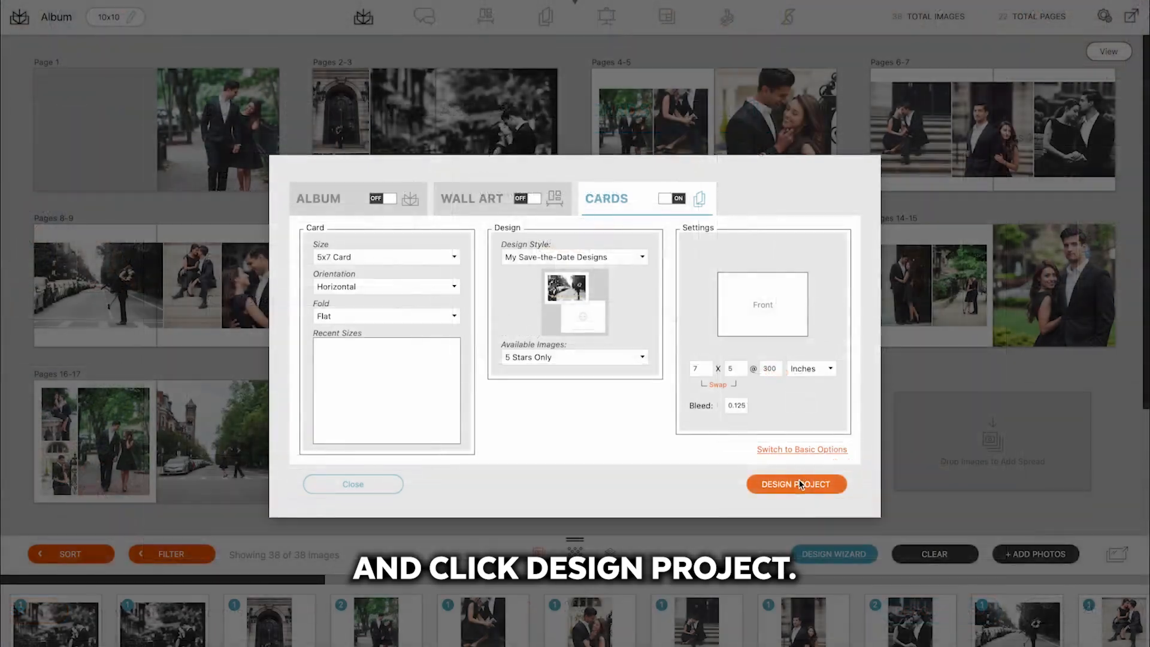
pyautogui.click(886, 512)
pyautogui.click(771, 311)
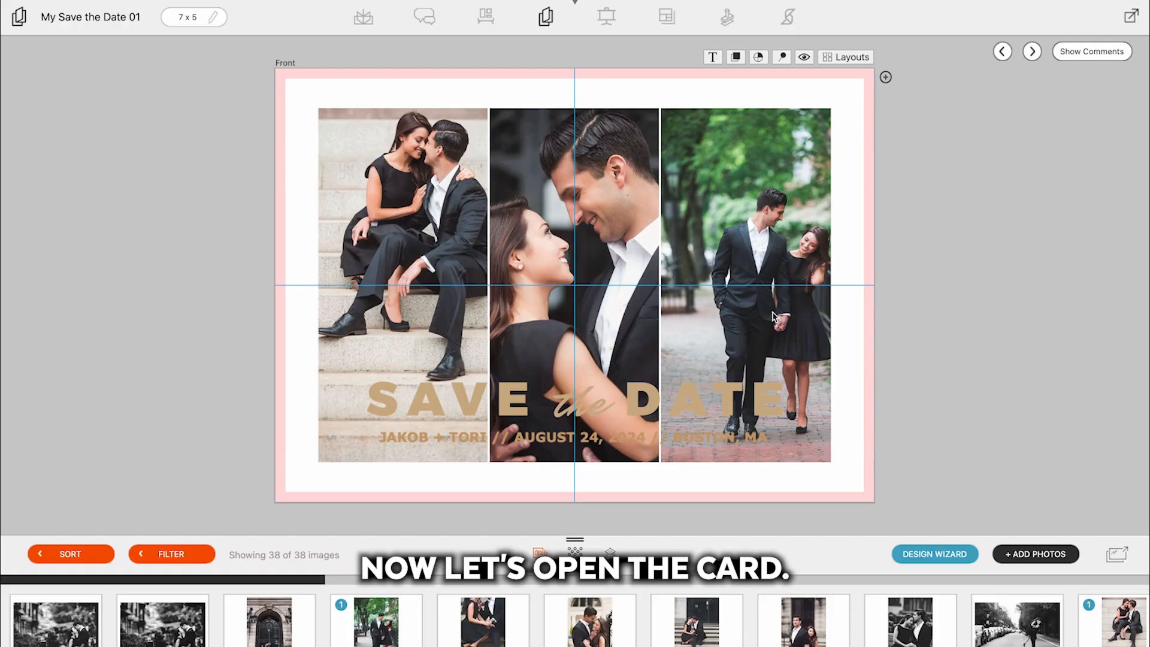
# Open the My Save the Date 02 card and shift its background photo up within the frame so the couple shows.
pyautogui.click(546, 16)
pyautogui.click(503, 168)
pyautogui.click(455, 203)
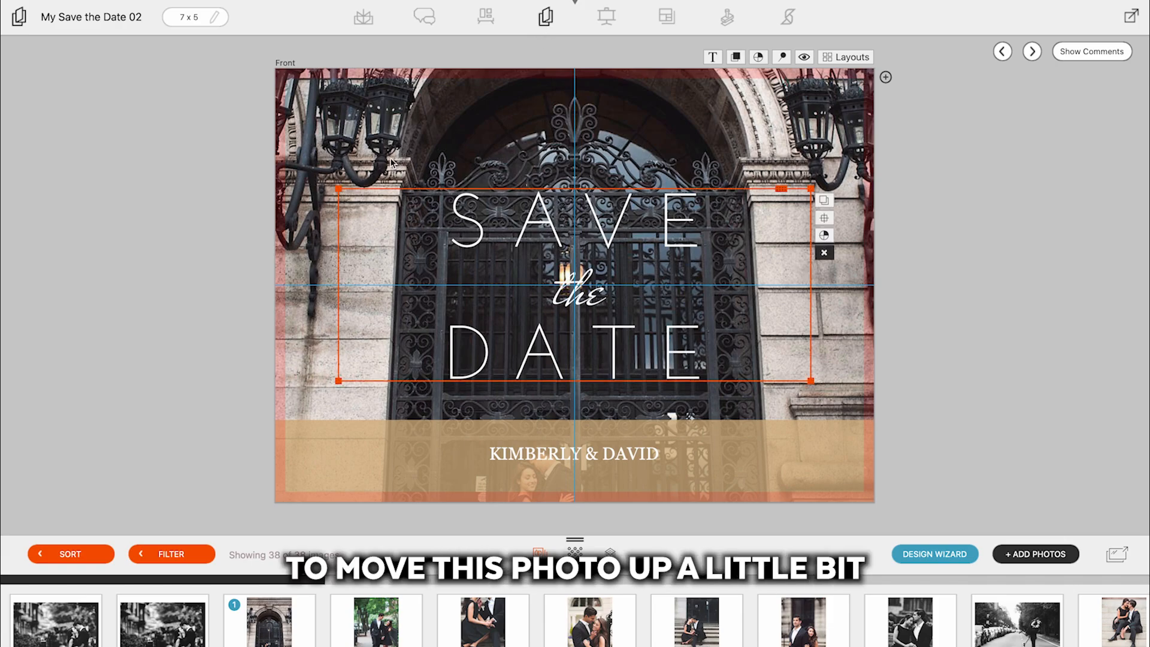
pyautogui.click(324, 146)
pyautogui.moveTo(304, 297); pyautogui.dragTo(312, 185)
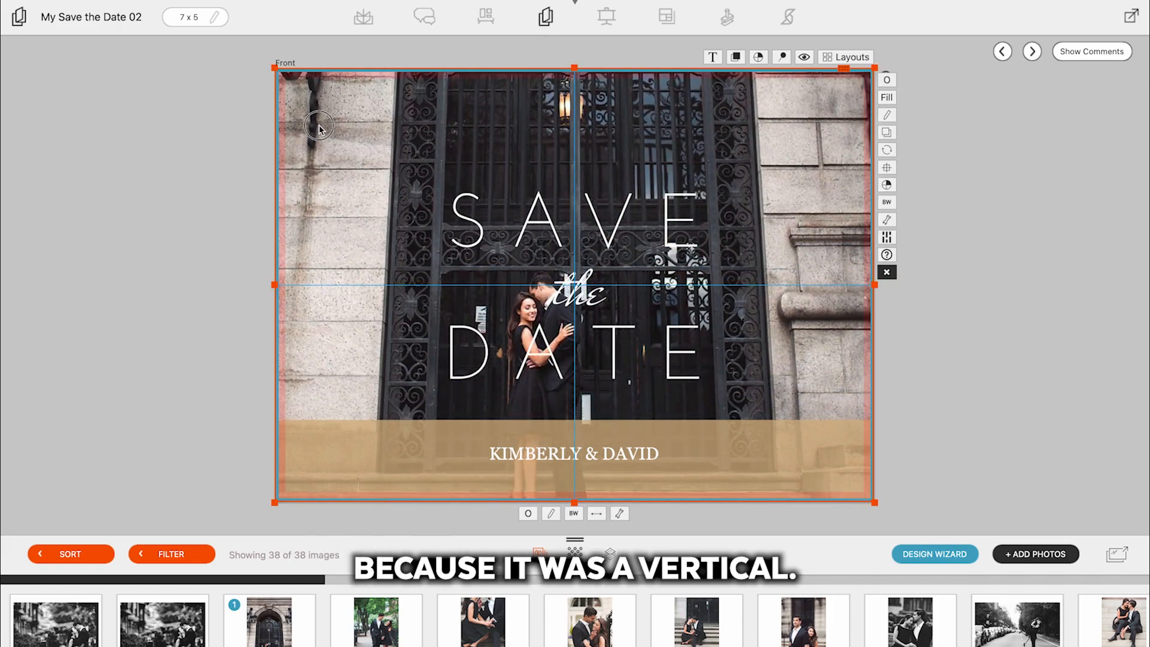
# Open the My Save the Date 03 card and change the overlay color of its outlined SAVE THE DATE graphic to Snow.
pyautogui.click(545, 16)
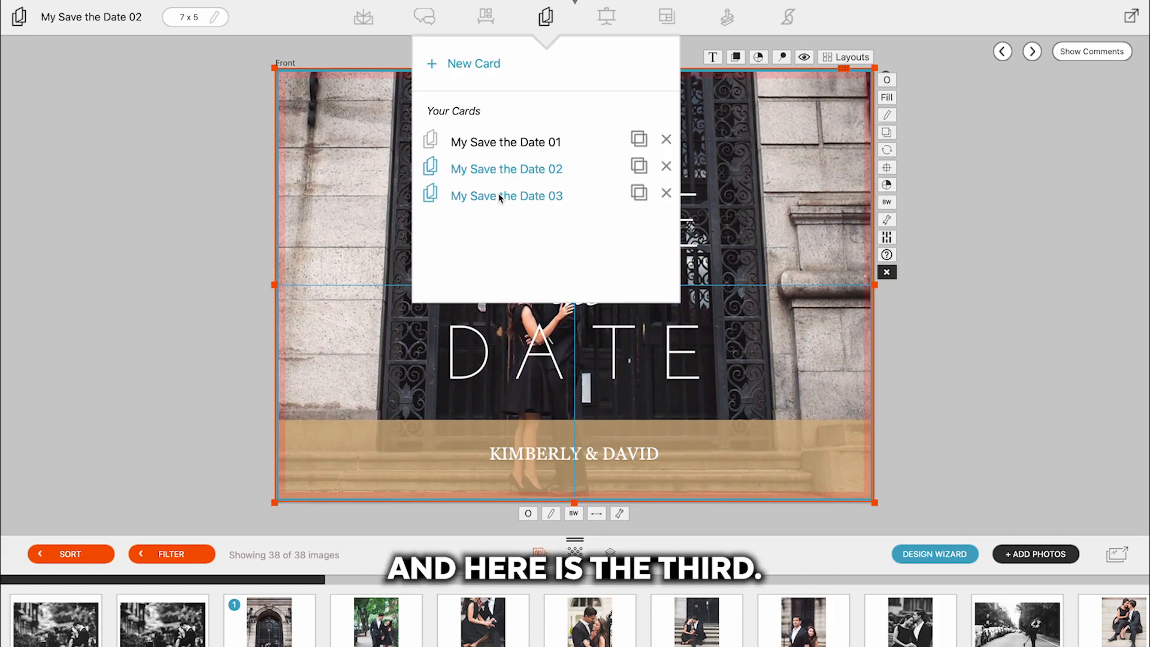
pyautogui.click(503, 195)
pyautogui.click(727, 375)
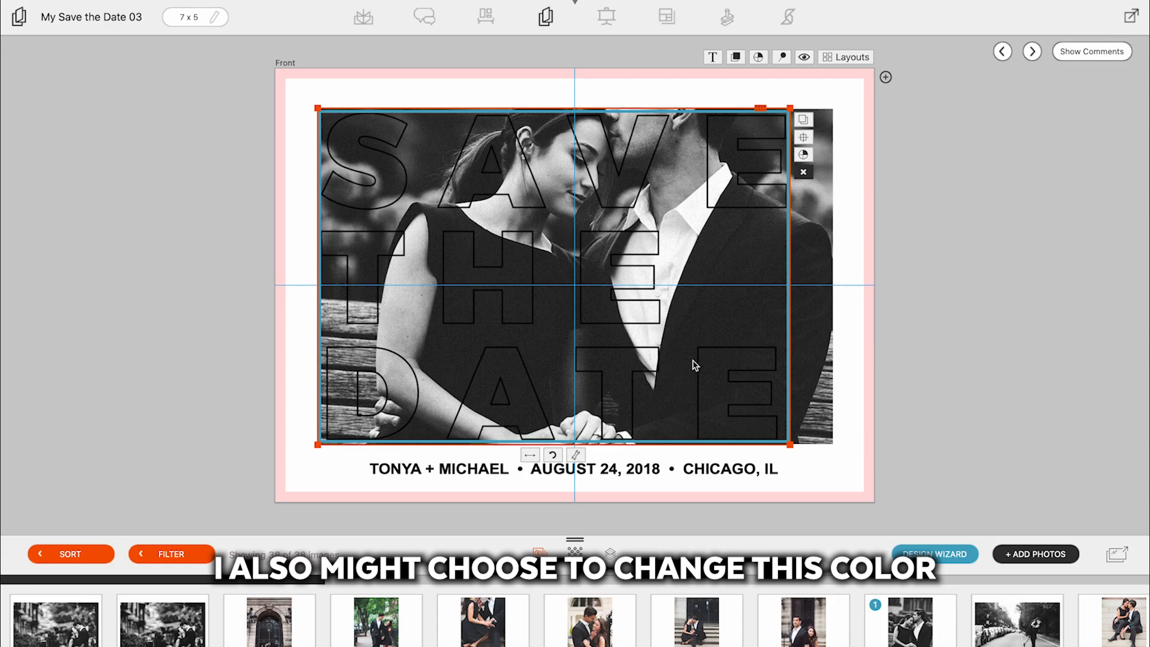
pyautogui.click(803, 155)
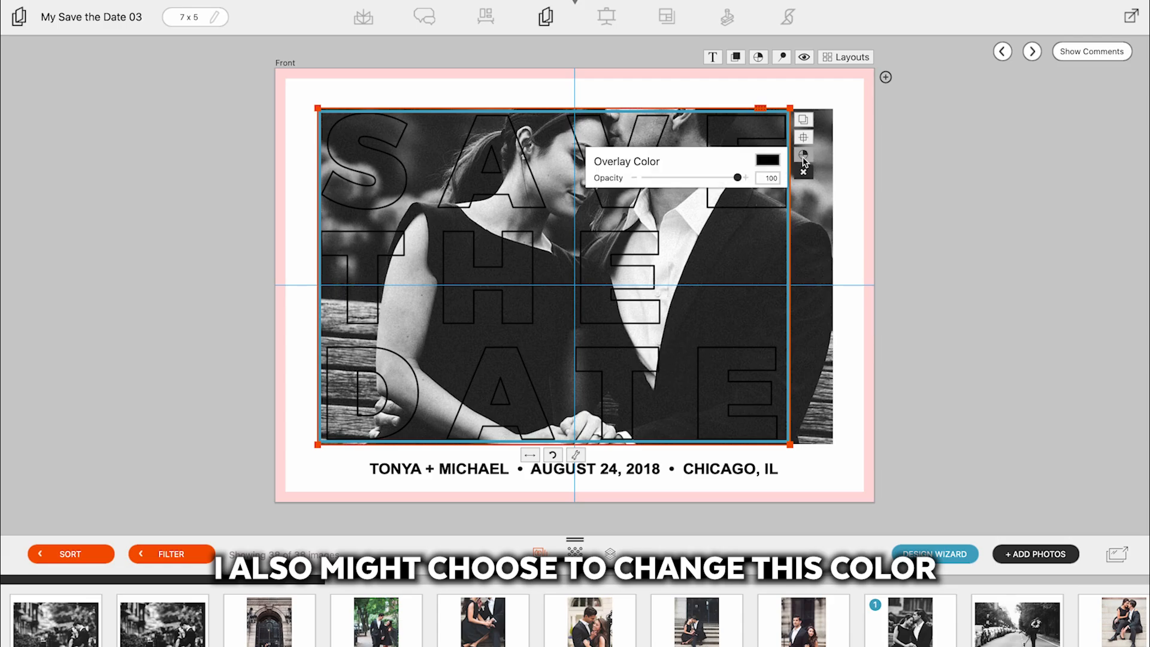
pyautogui.click(768, 160)
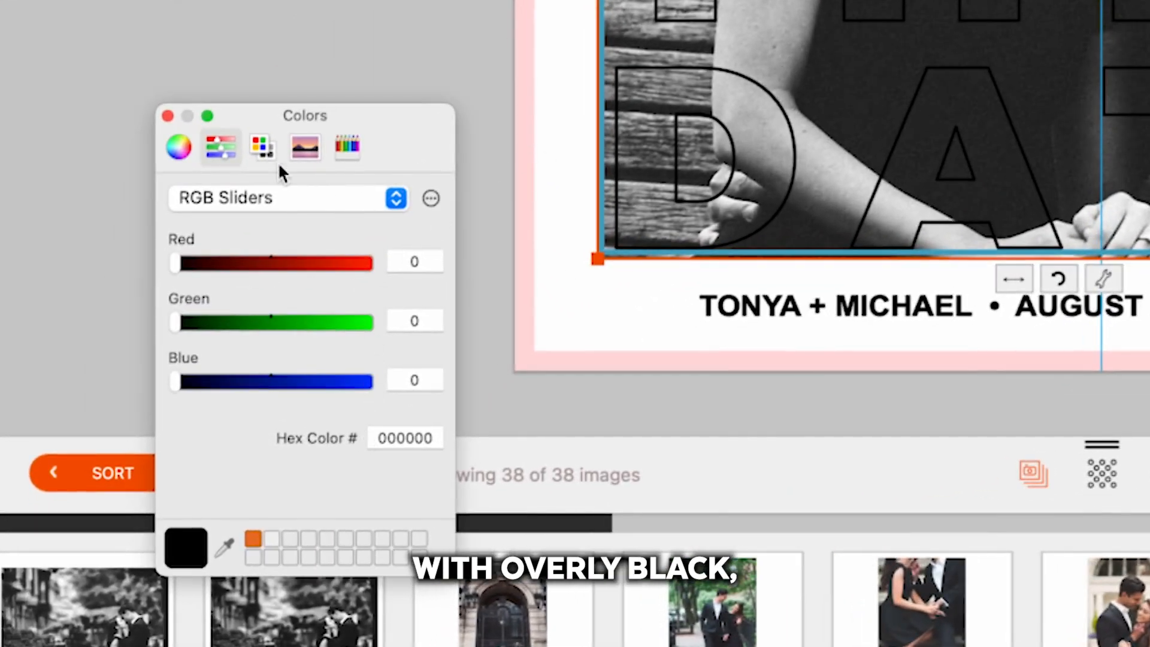
pyautogui.click(361, 155)
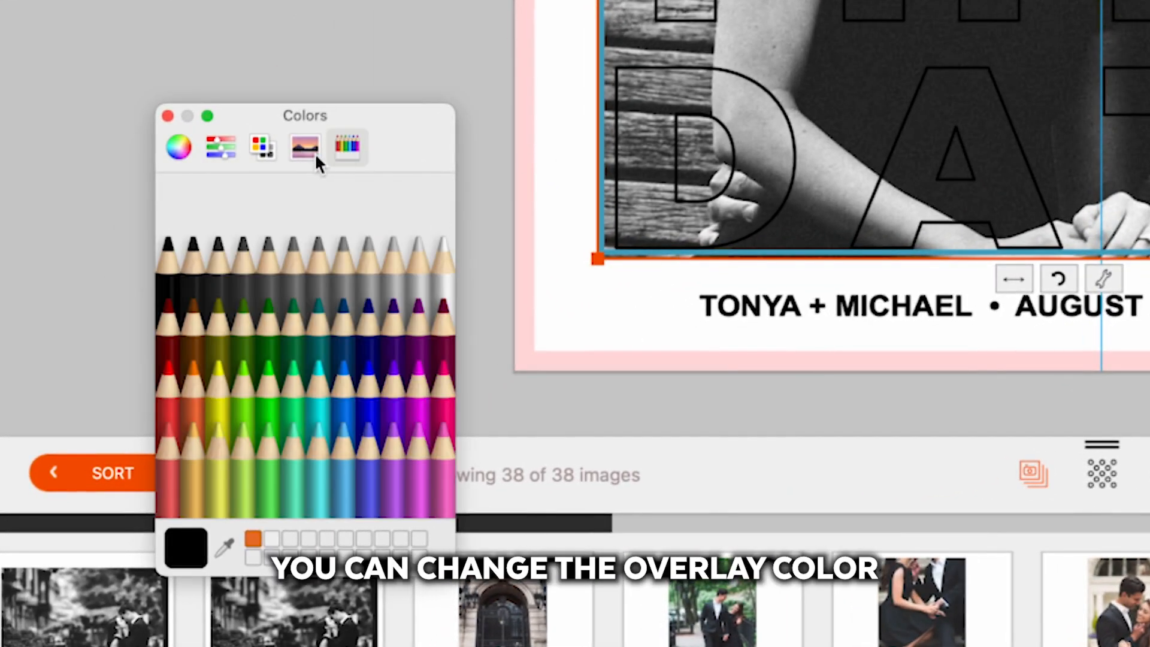
pyautogui.click(437, 249)
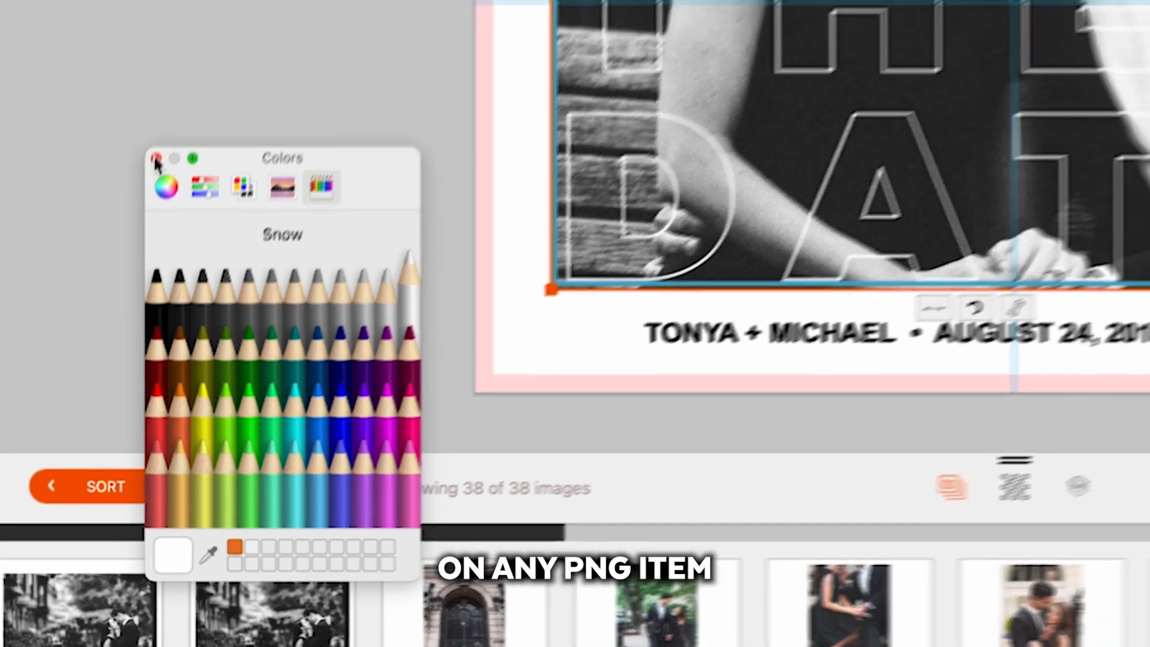
pyautogui.click(167, 115)
pyautogui.click(917, 416)
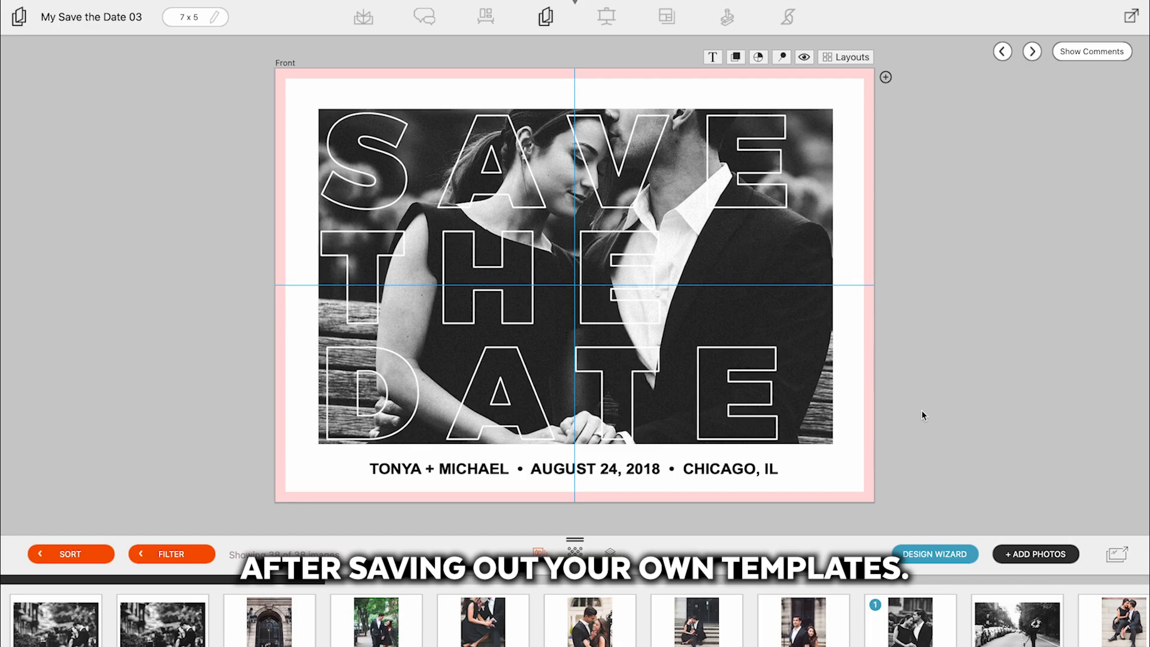
# View the back of the card to check the logo and contact line.
pyautogui.click(1032, 52)
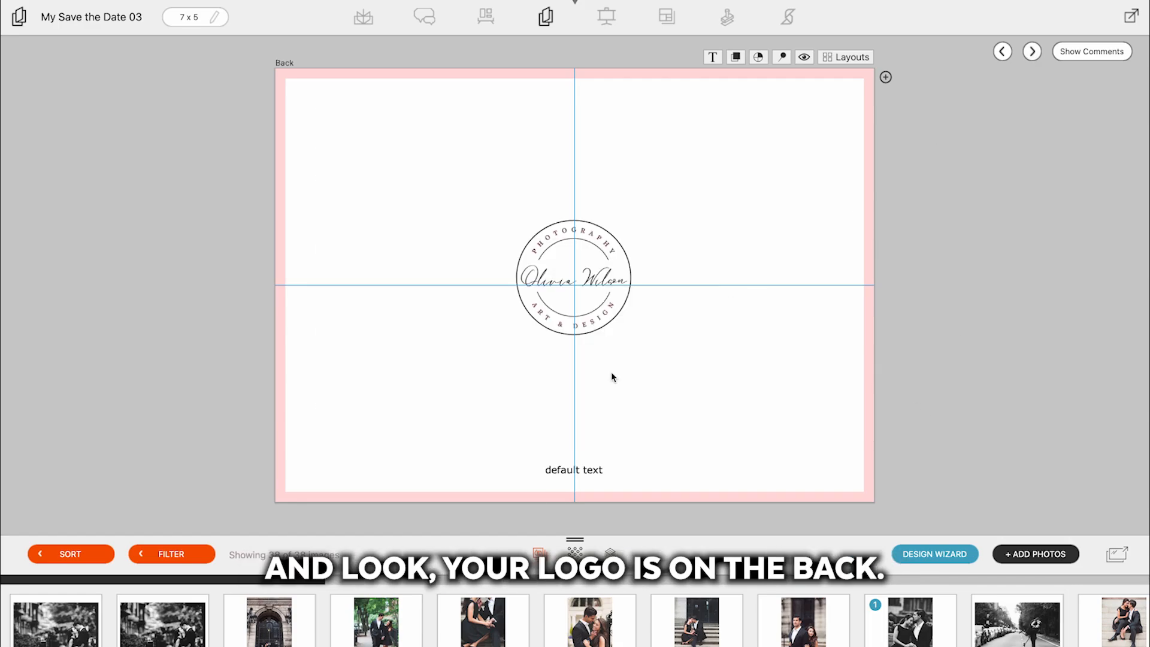